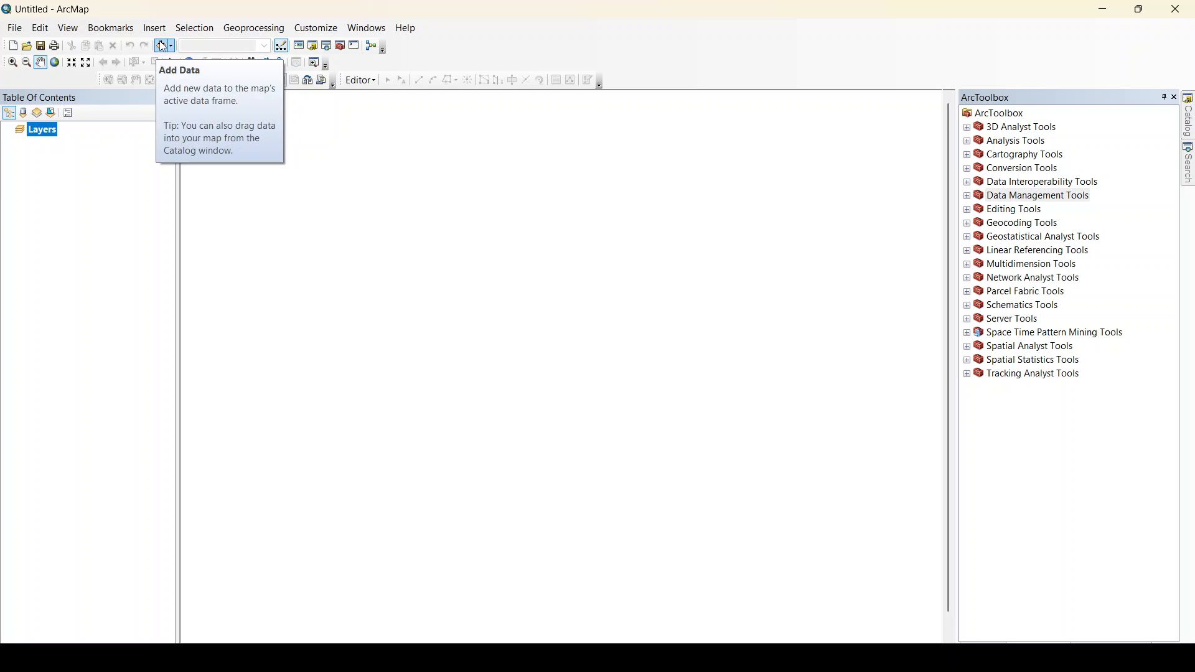
Connect to the Videos\ML_LULC\Arcmap\data folder and add the classified_2017_2020.tif raster to the map.
click(163, 46)
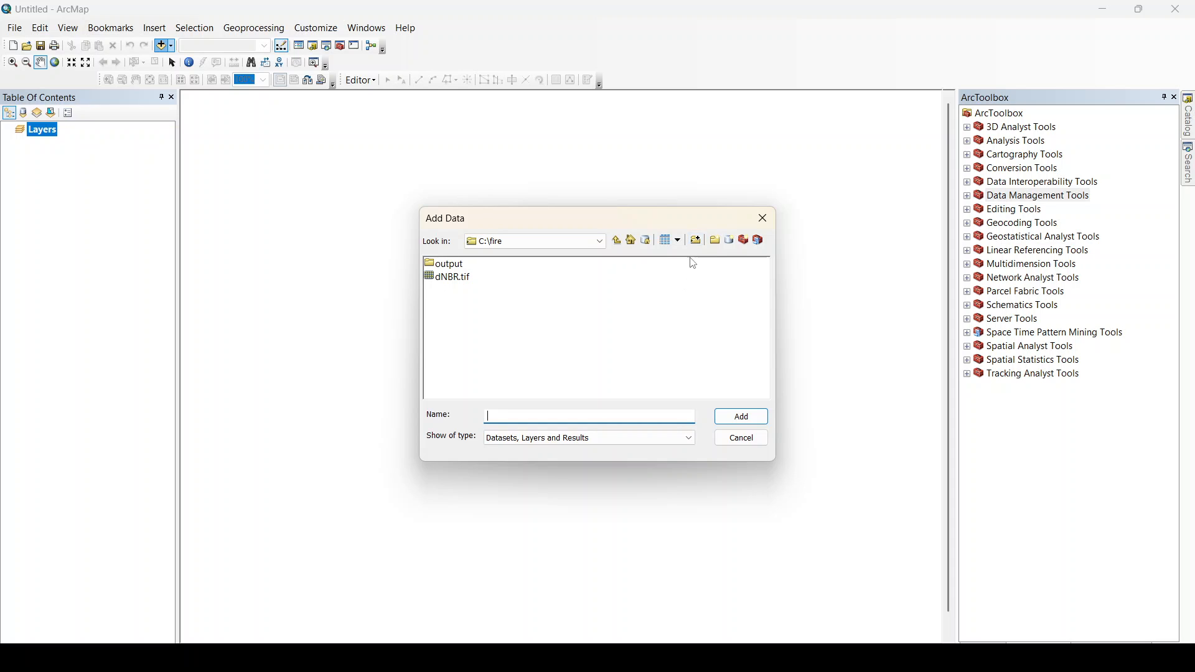
click(696, 240)
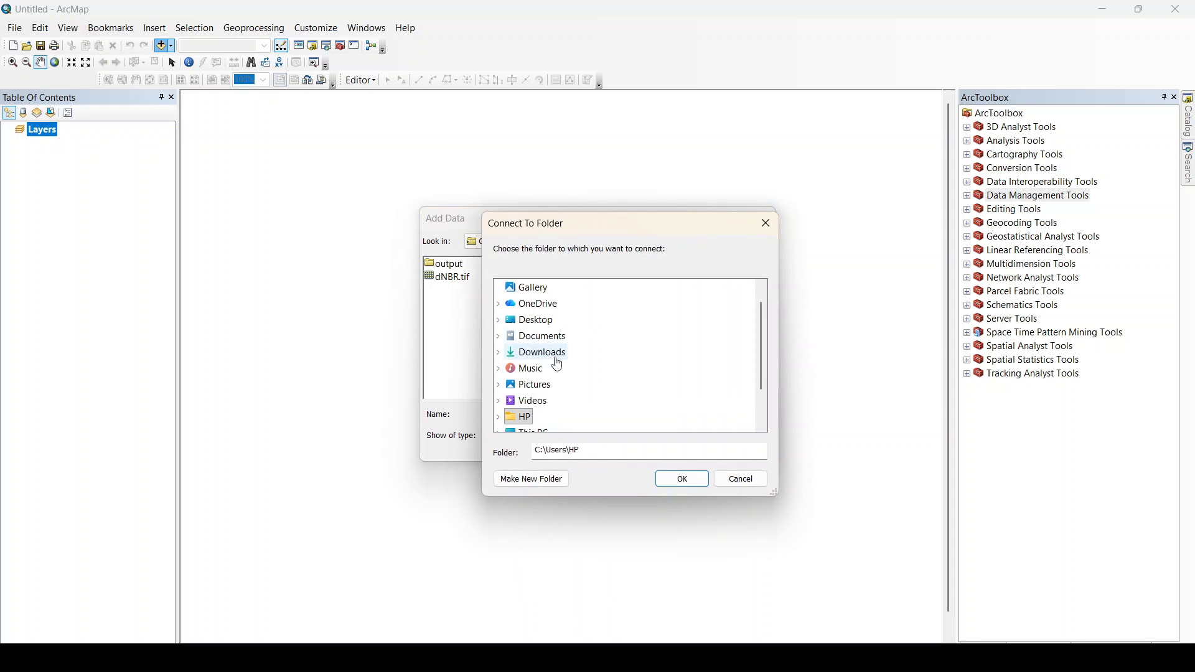
scroll(548, 411, down, 1)
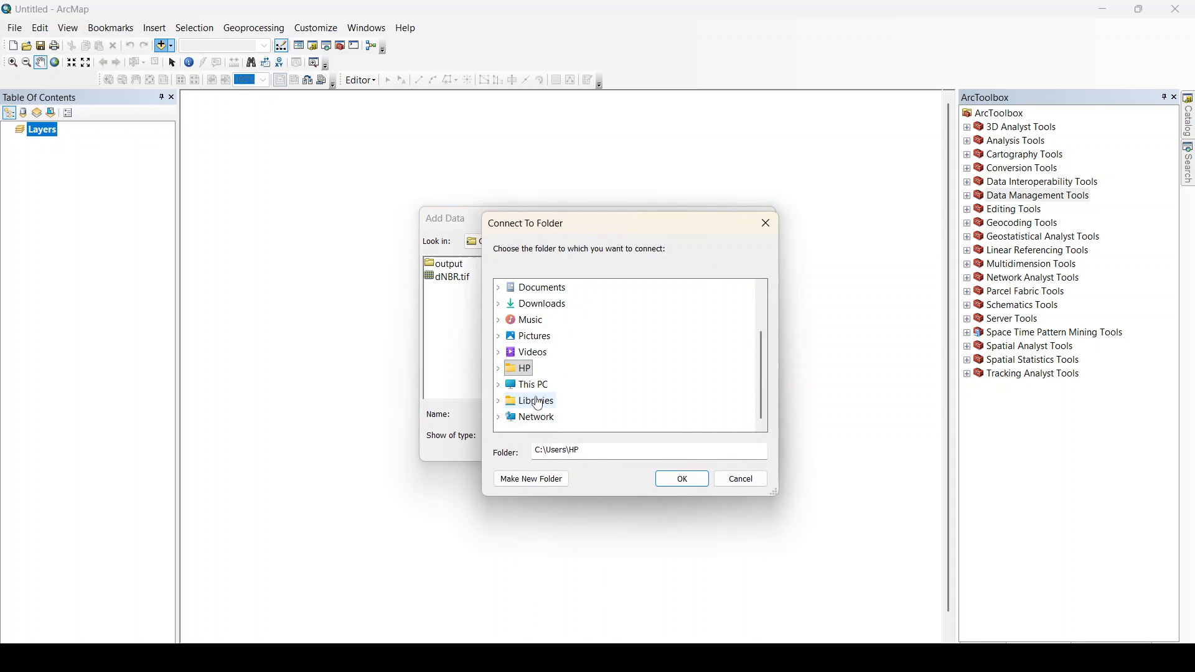
double_click(542, 353)
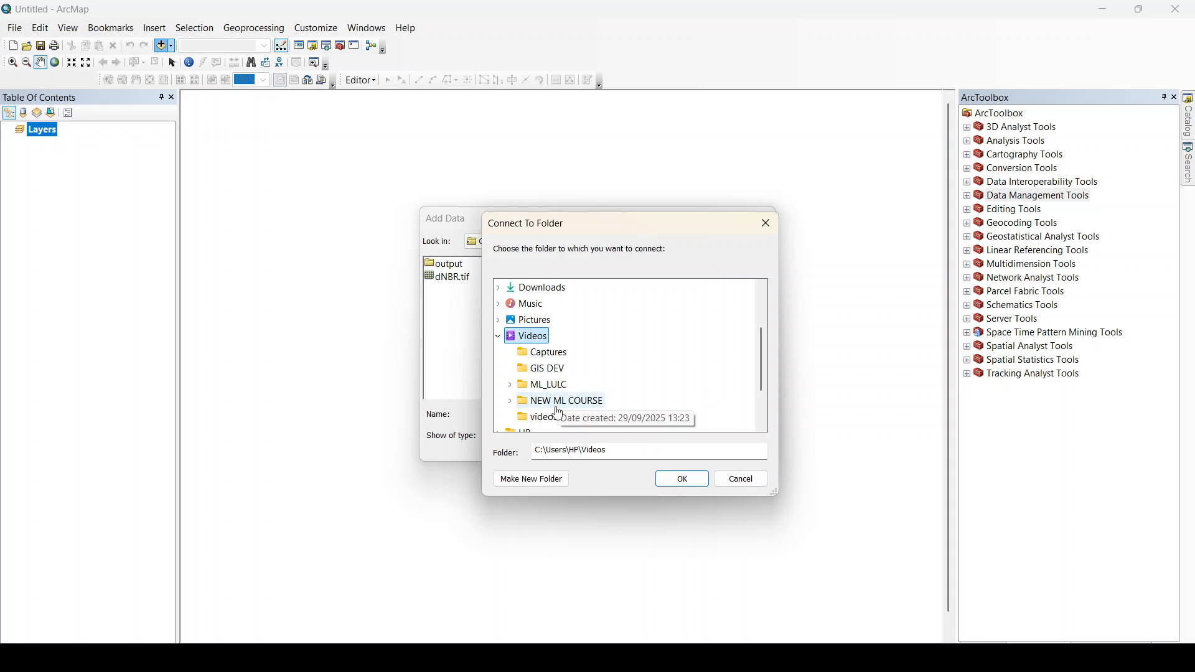
double_click(544, 384)
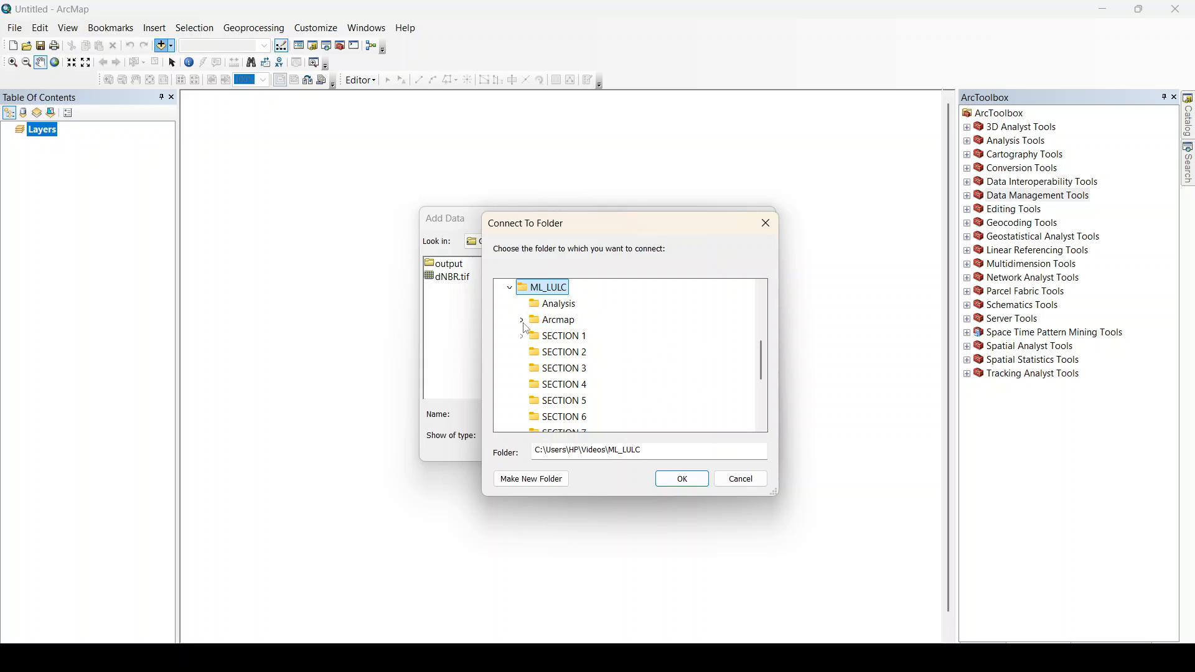
double_click(556, 321)
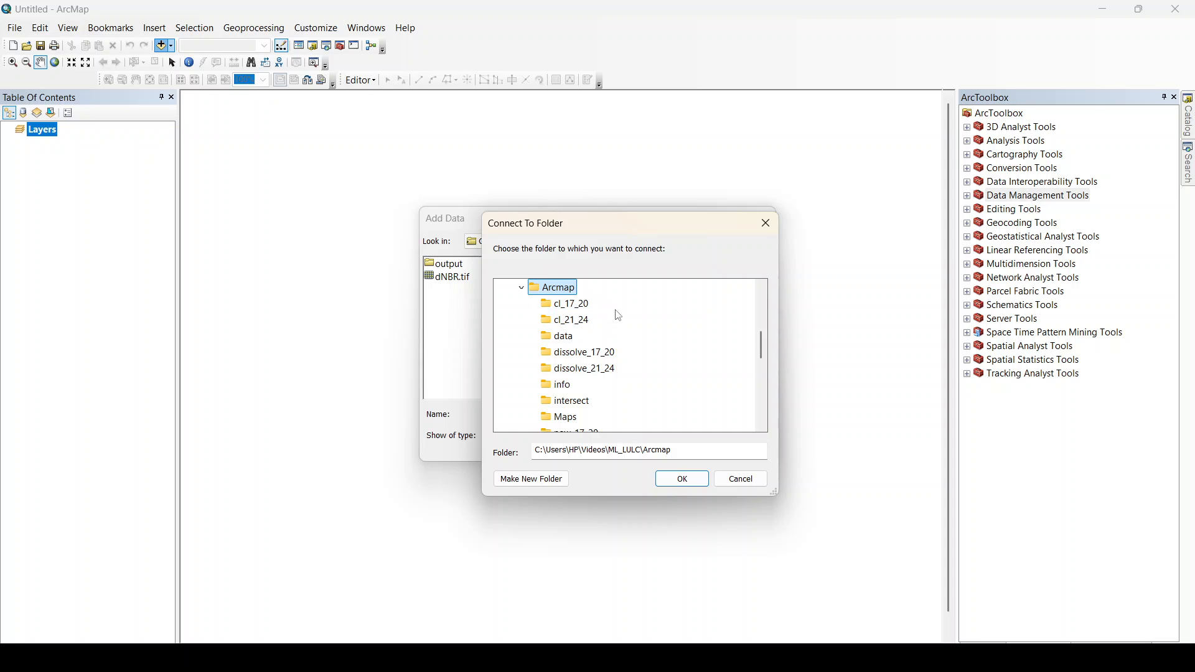
click(563, 338)
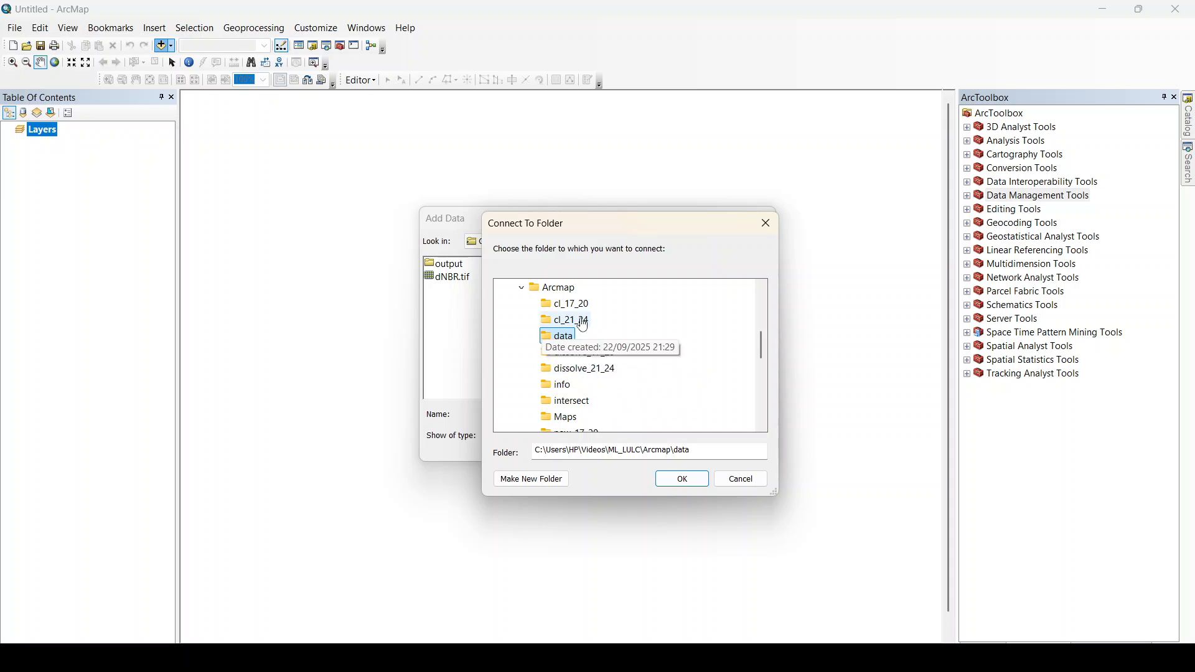
click(685, 479)
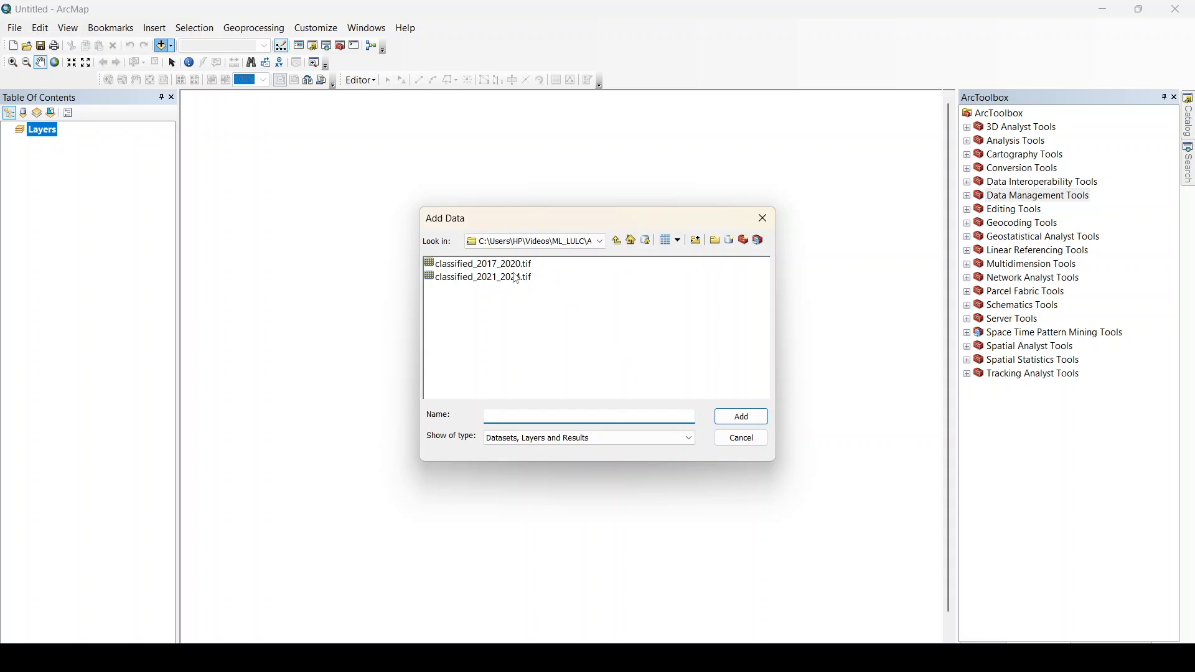
click(478, 268)
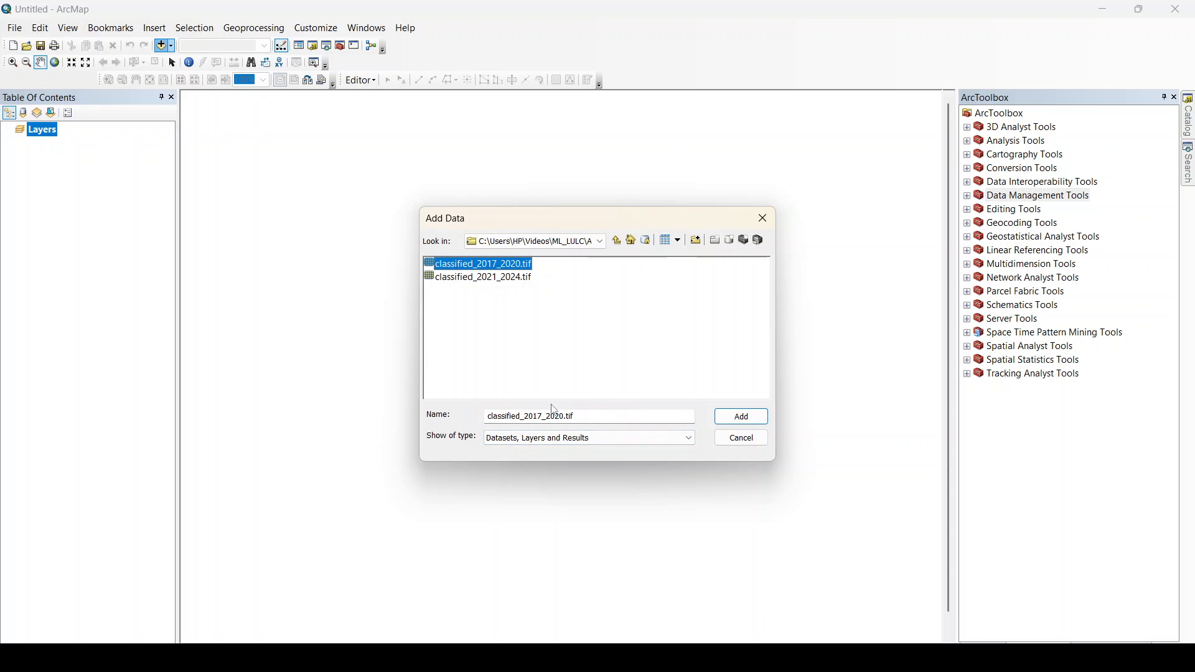
click(743, 419)
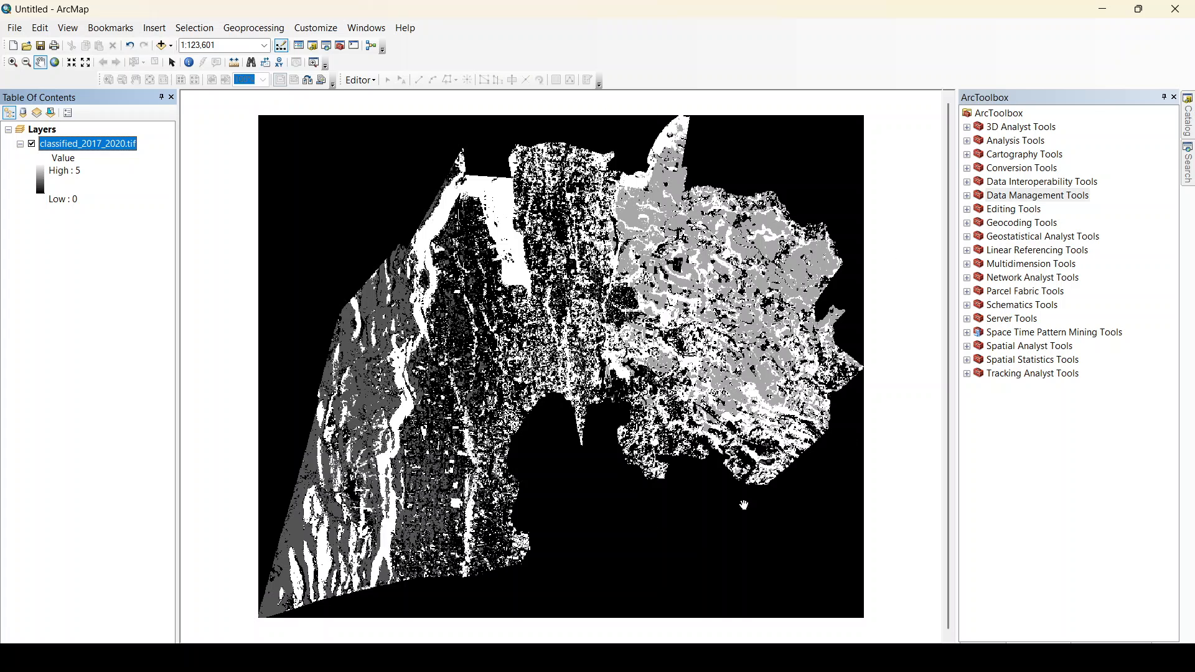
mouse_move(581, 501)
mouse_down()
mouse_move(539, 472)
mouse_move(550, 456)
mouse_move(585, 480)
mouse_up()
drag(571, 361, 534, 338)
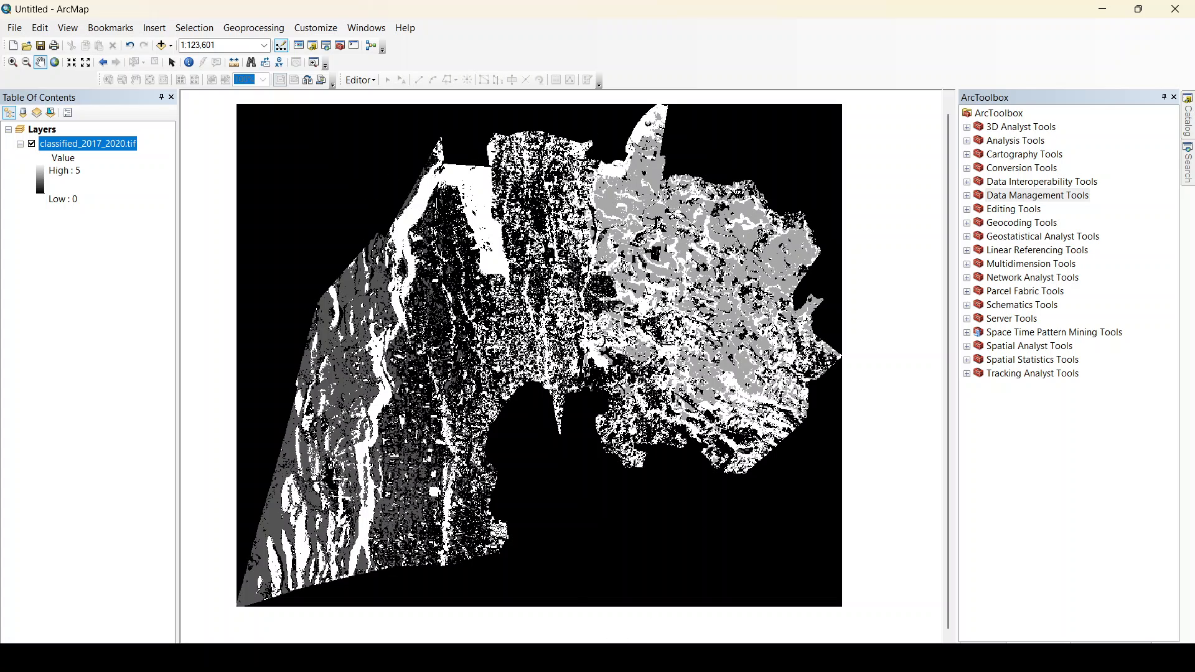
drag(488, 320, 500, 317)
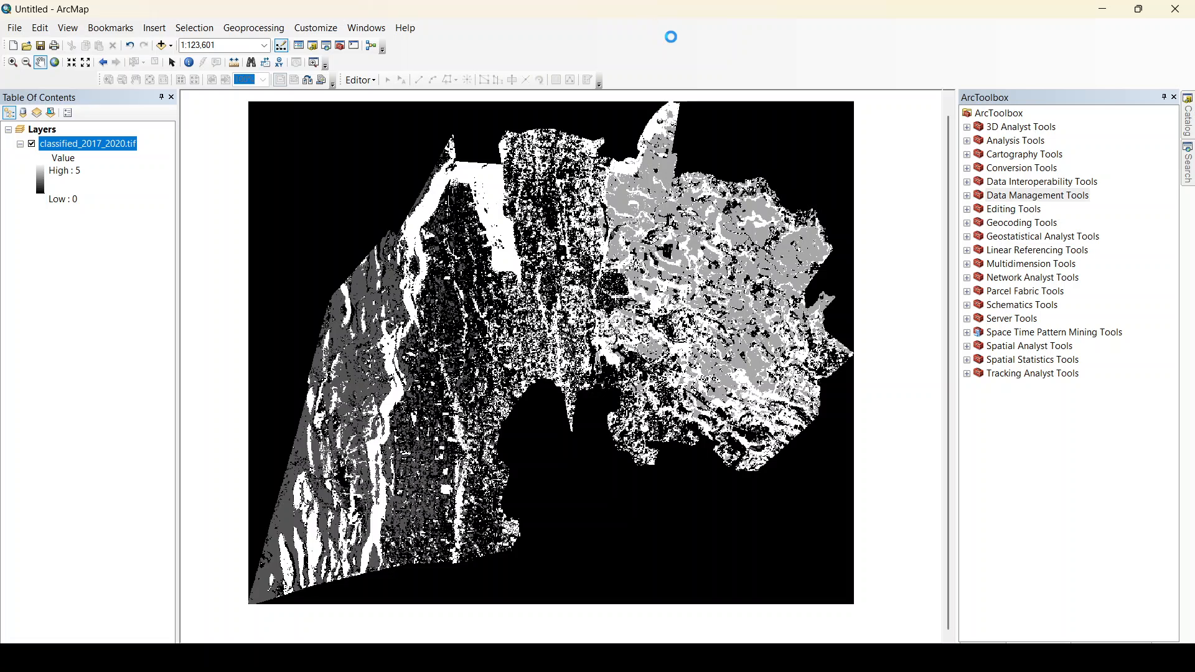
right_click(716, 59)
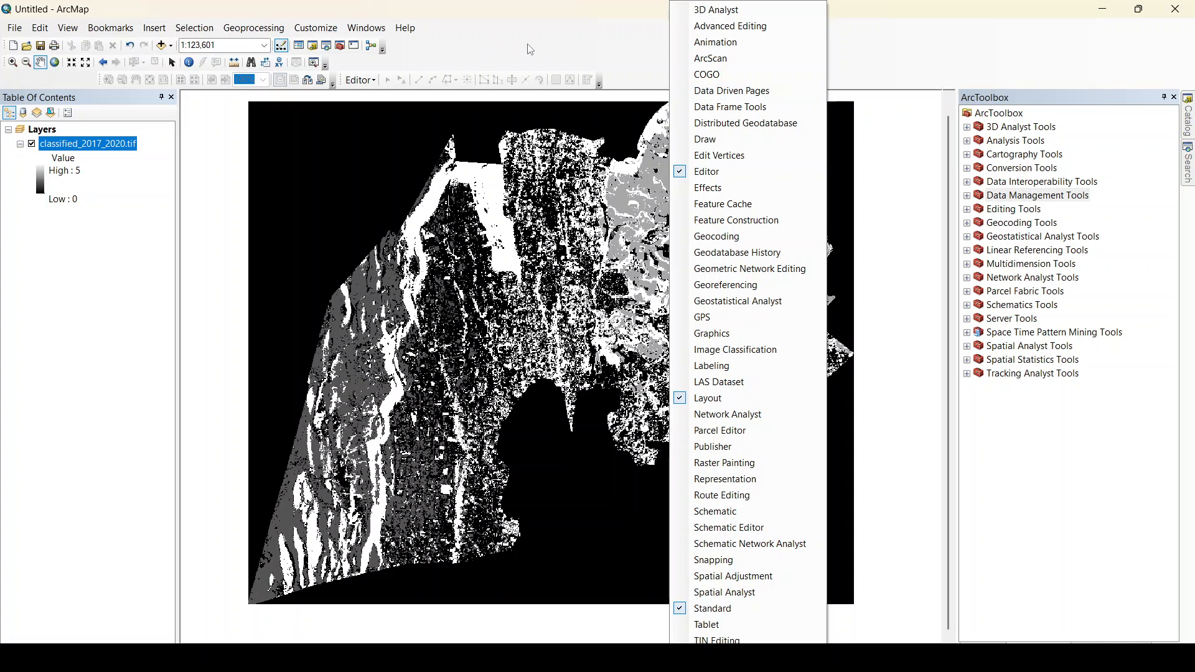
click(577, 37)
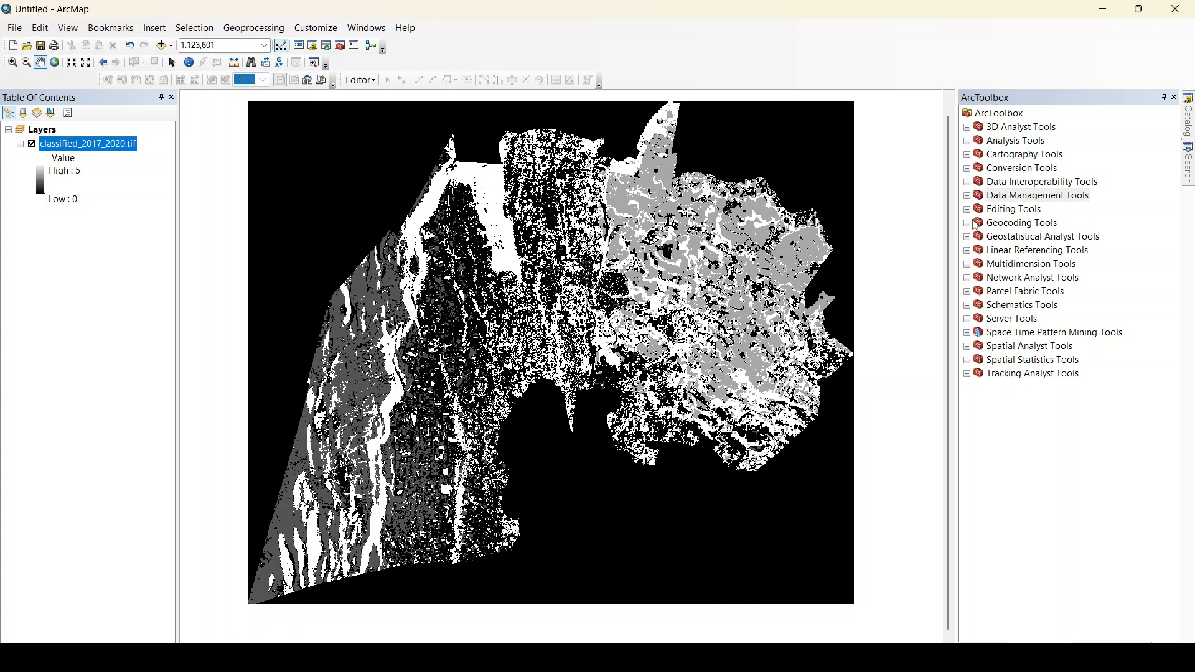
Open the Copy Raster tool from the Raster Dataset toolset in Data Management Tools.
click(1041, 197)
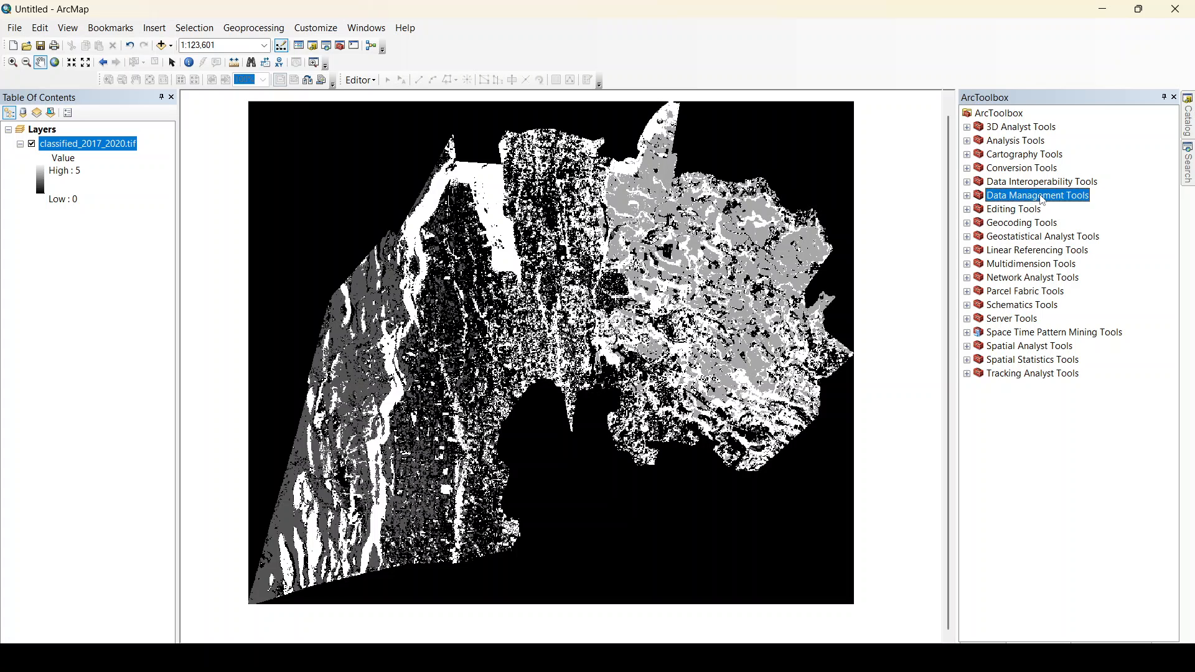
click(967, 196)
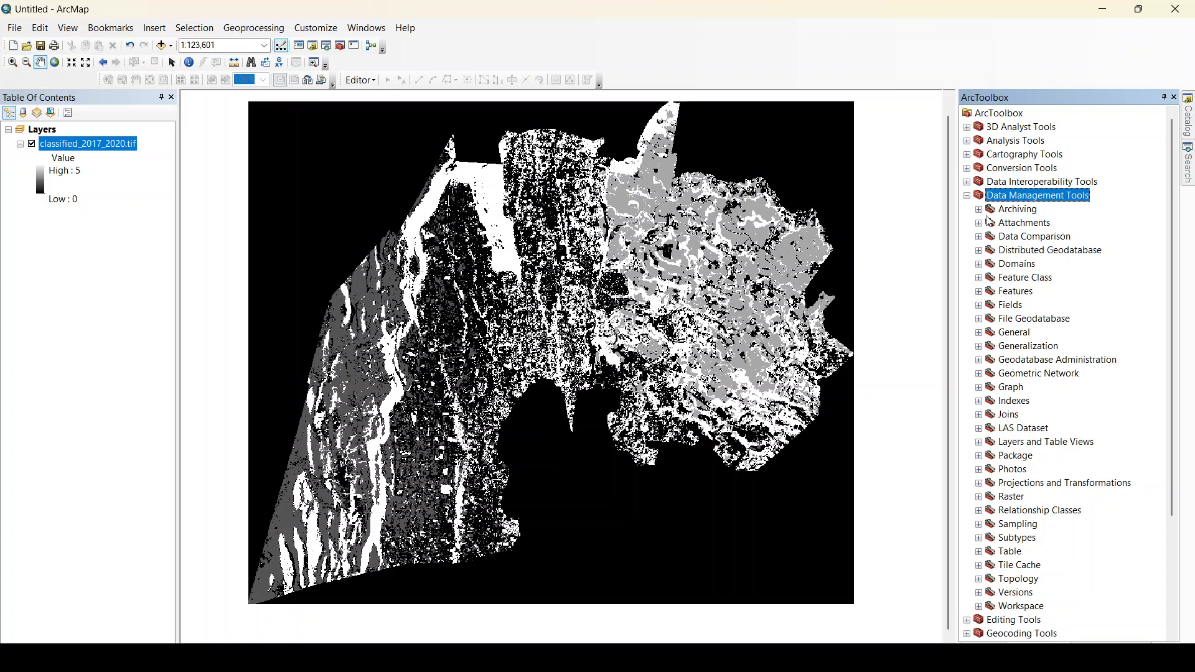
scroll(1019, 286, down, 1)
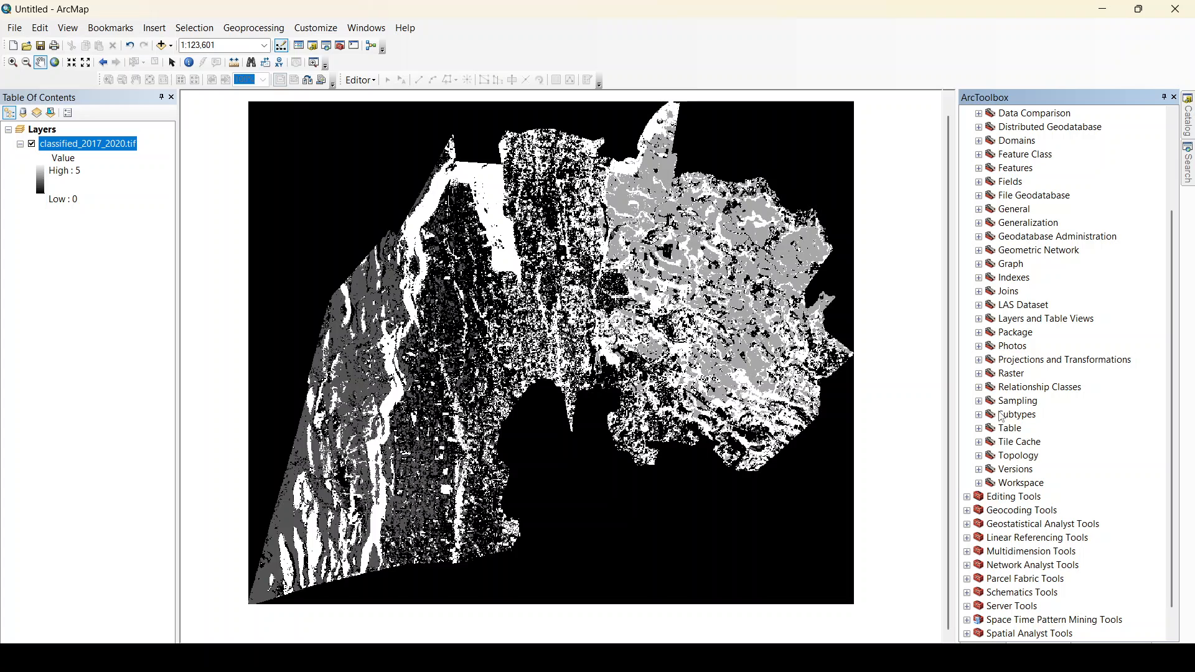
click(979, 374)
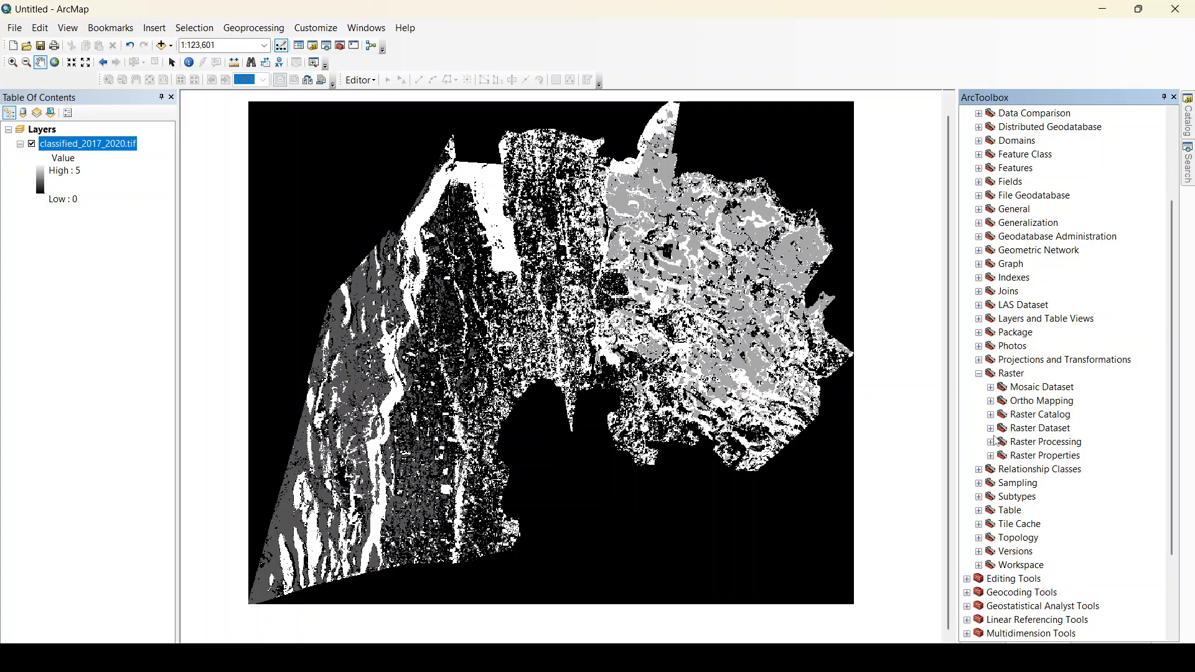
click(990, 428)
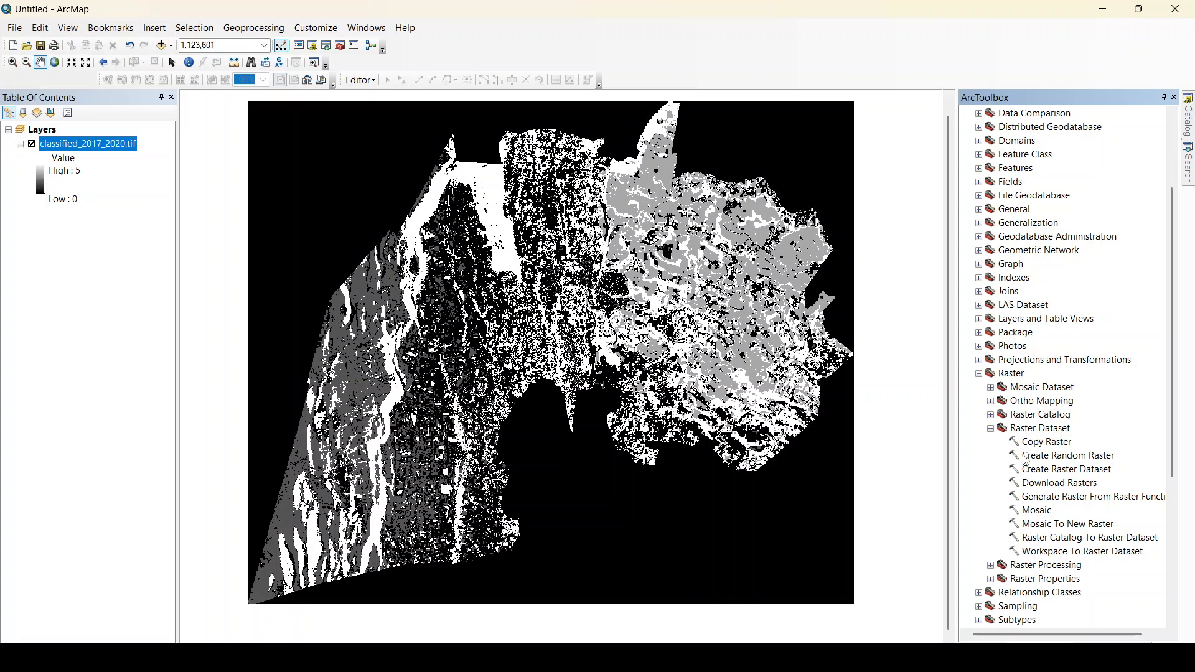
scroll(1028, 455, down, 1)
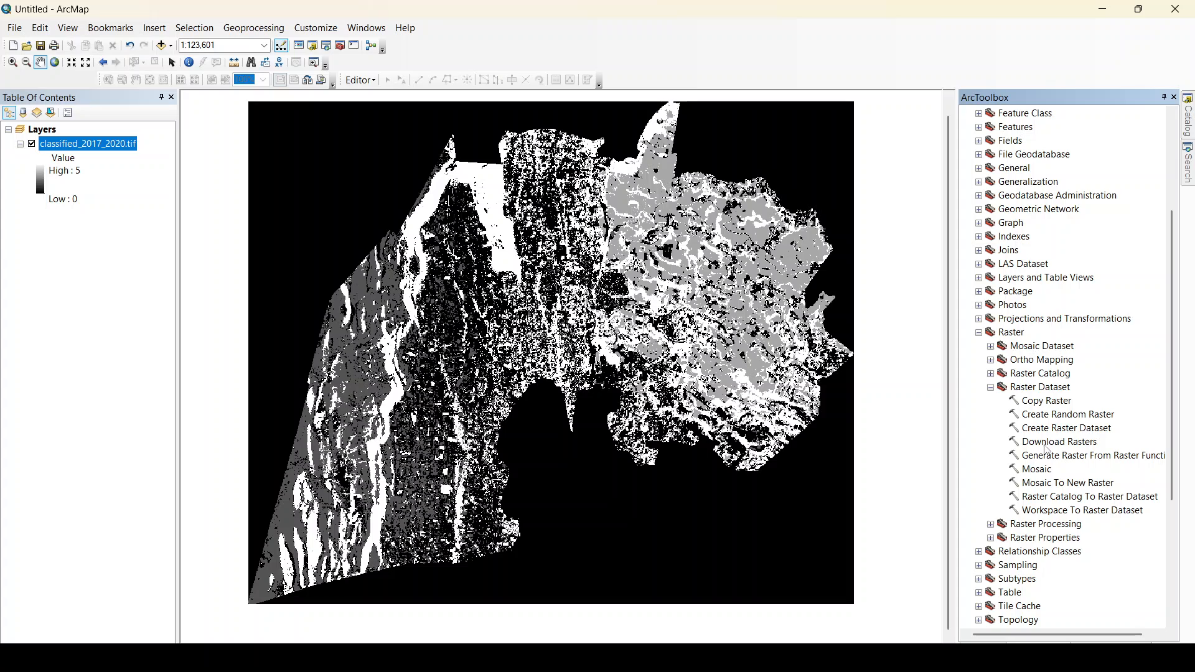
mouse_move(651, 500)
mouse_down()
mouse_move(699, 519)
mouse_move(654, 513)
mouse_up()
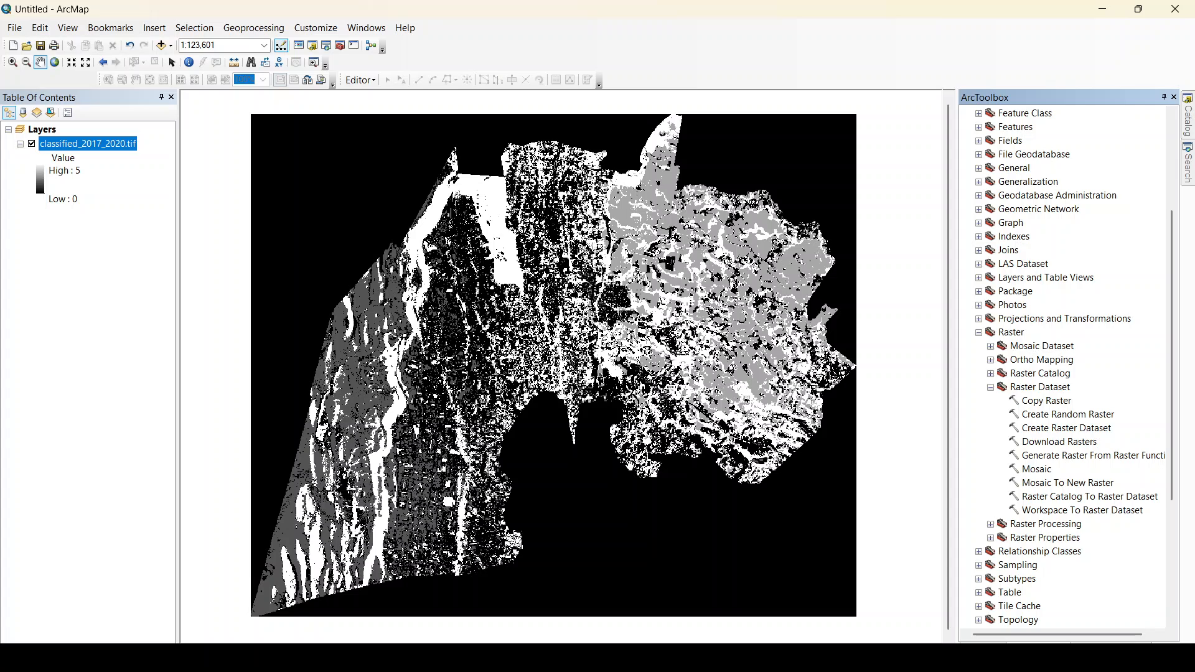
click(1045, 402)
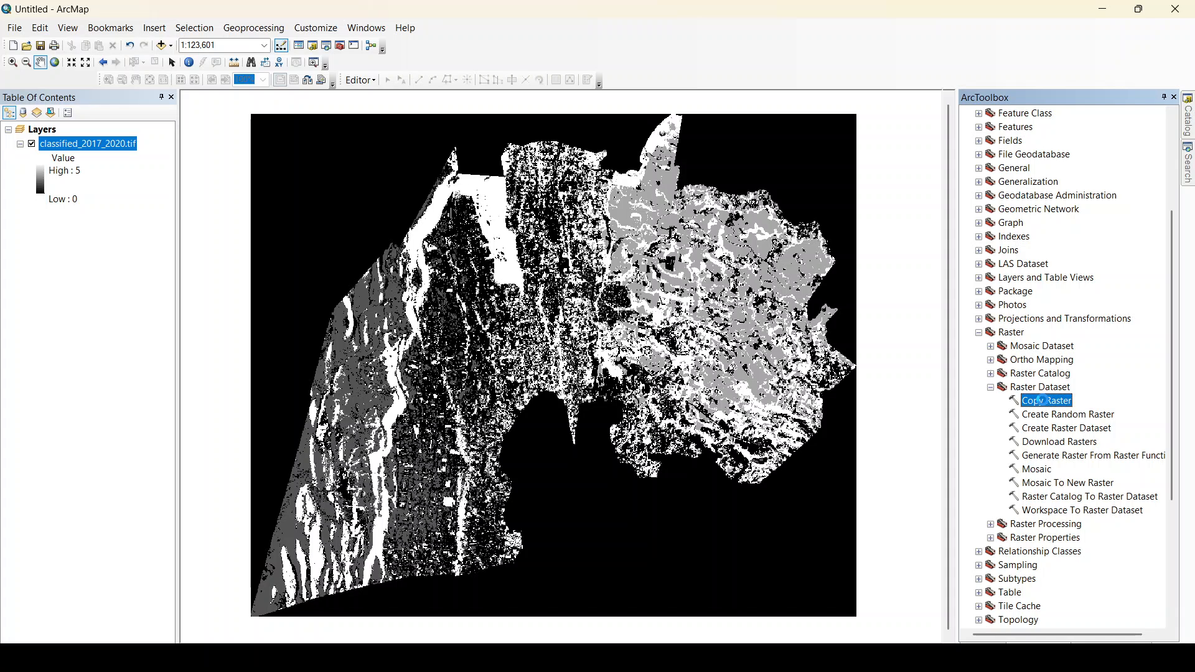
double_click(1042, 400)
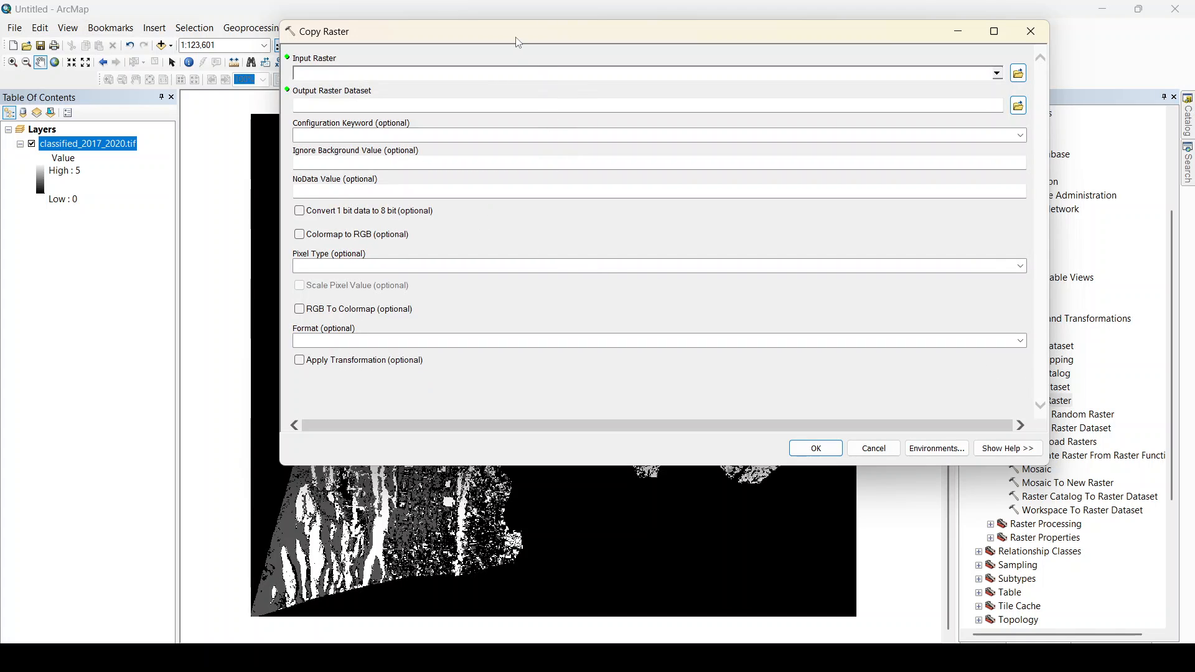
Set classified_2017_2020.tif as the input raster for Copy Raster.
drag(516, 39, 499, 44)
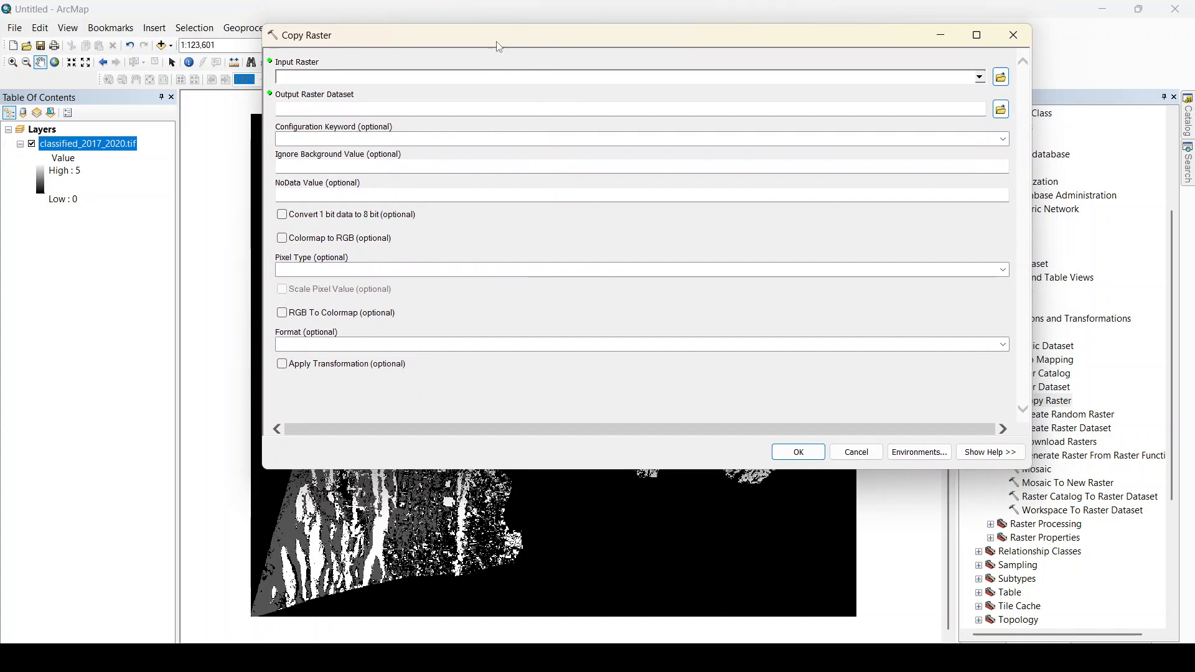
click(980, 78)
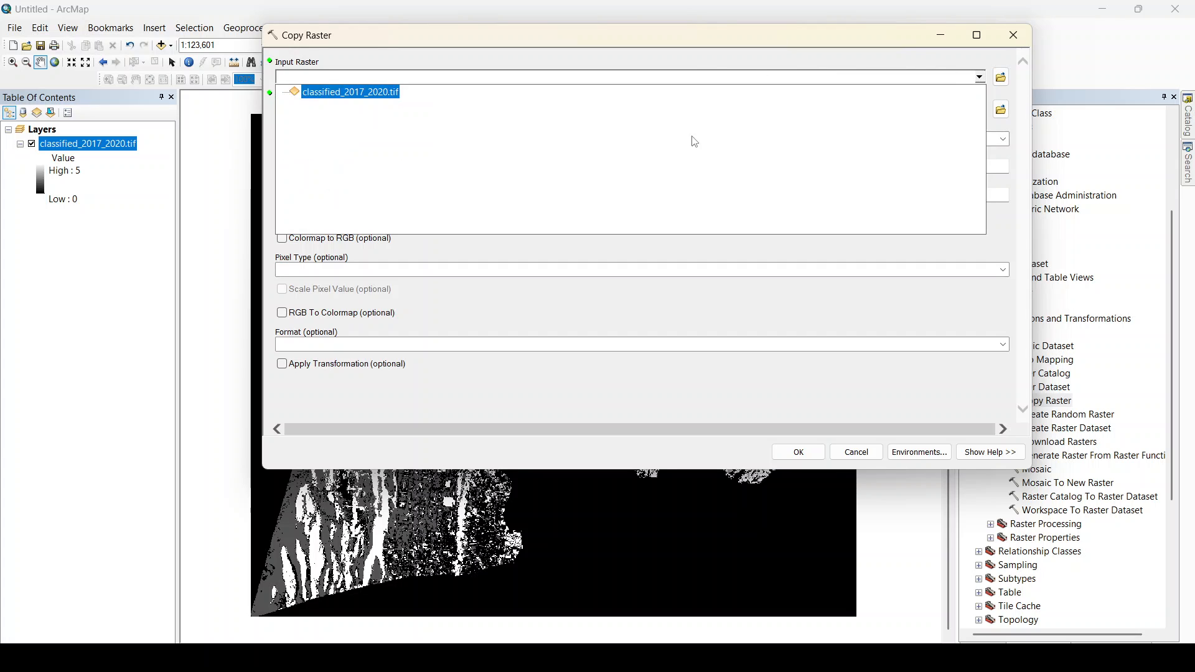
click(340, 94)
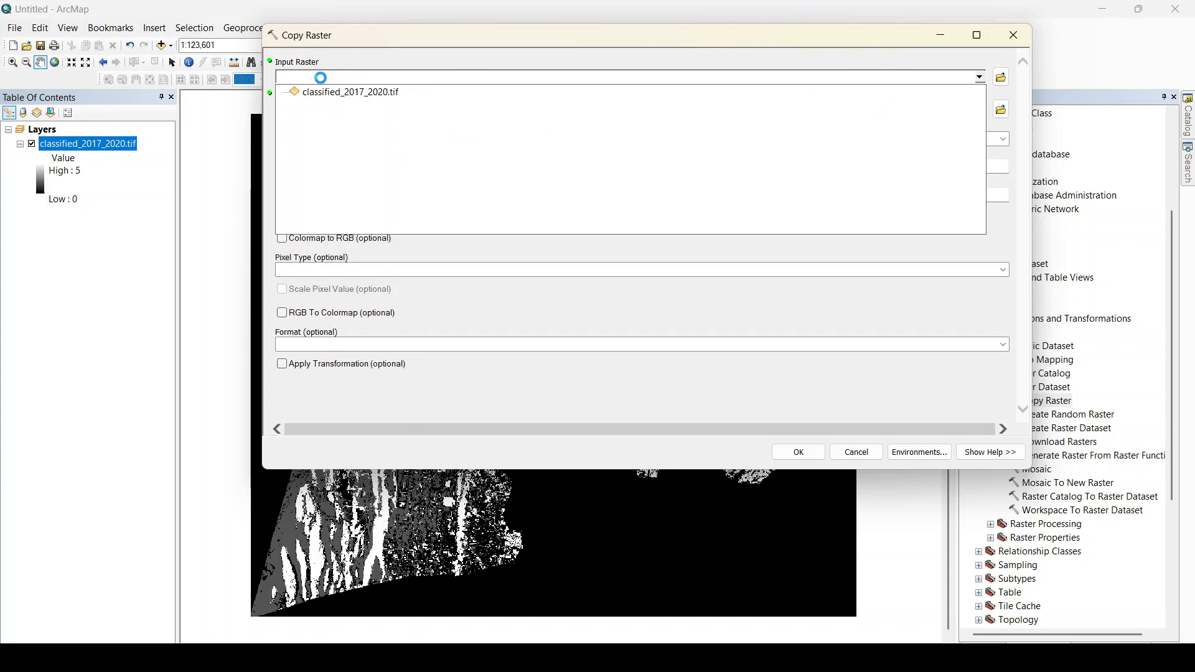
click(360, 93)
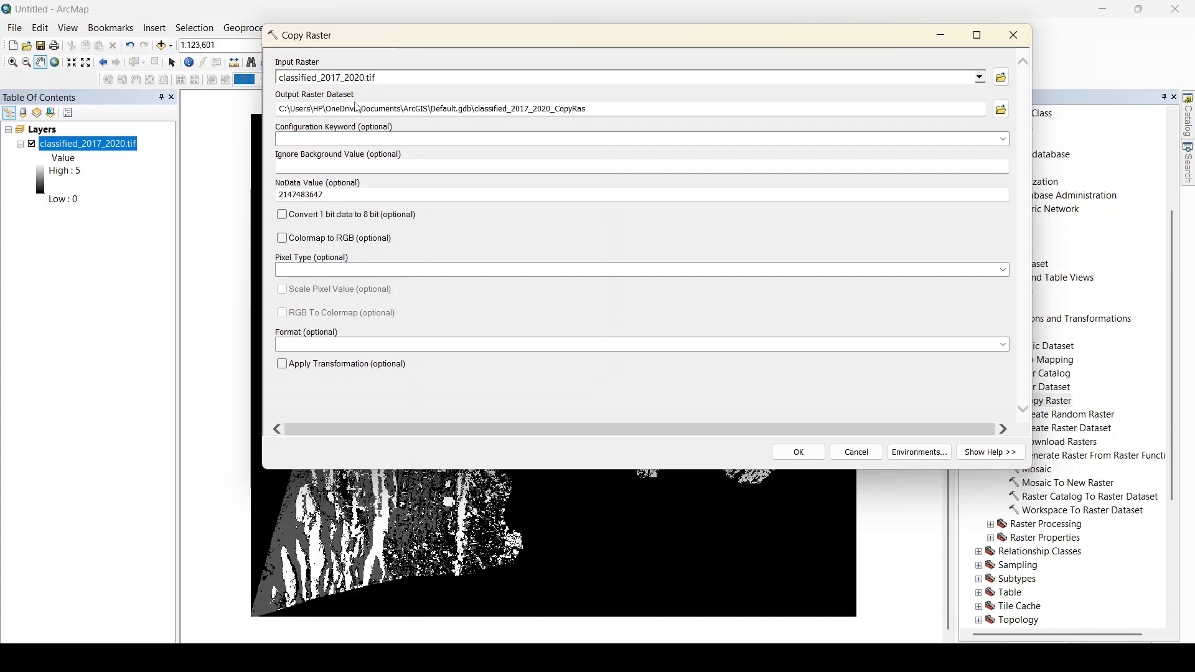
Browse for the output raster dataset location, allowing the ActiveX interaction, and go up to the C:\fire folder.
click(1000, 110)
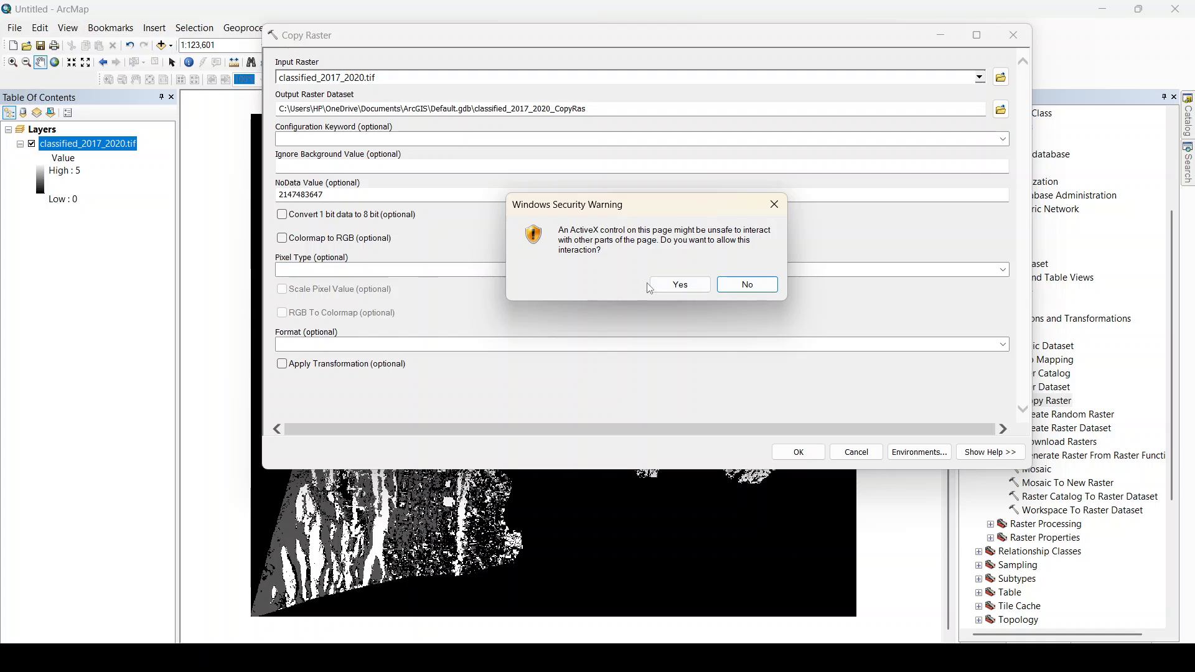
click(680, 284)
click(1002, 110)
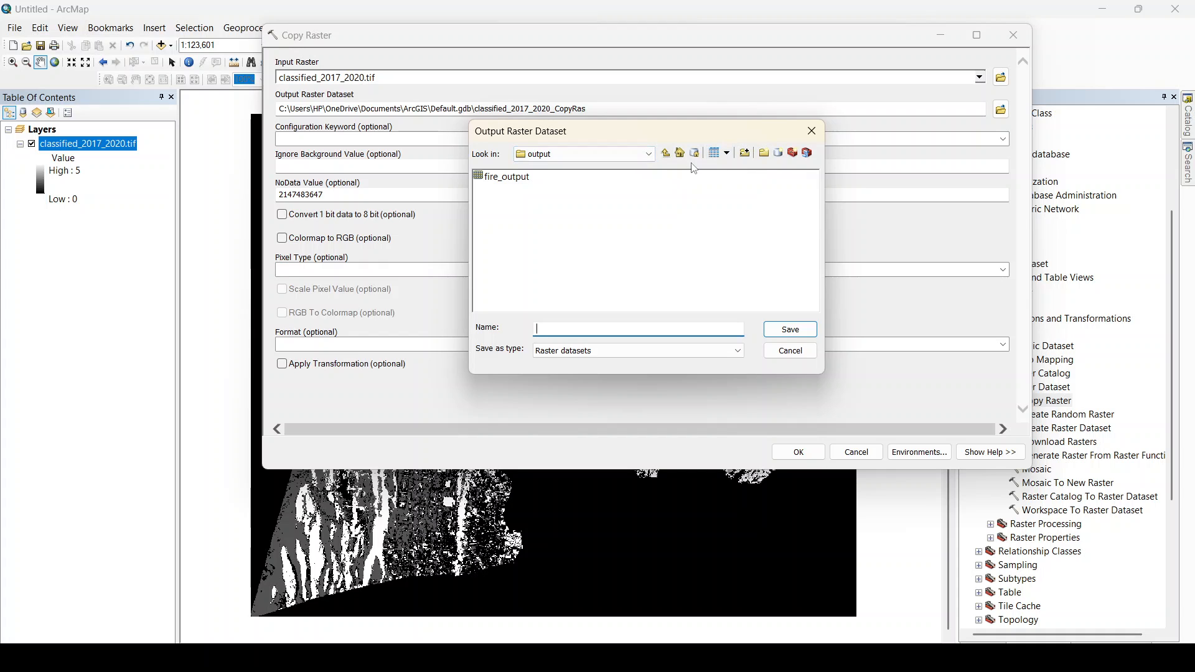
click(665, 153)
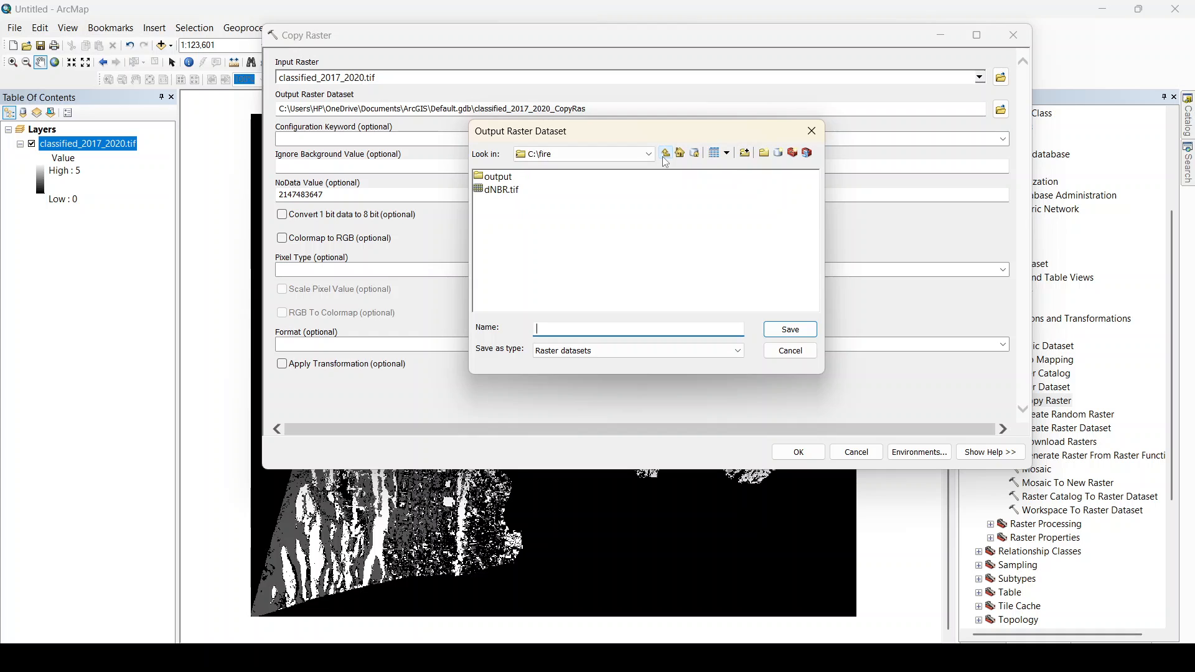
Connect to the Videos\ML_LULC\Arcmap\data folder as the location for the output raster dataset.
click(745, 153)
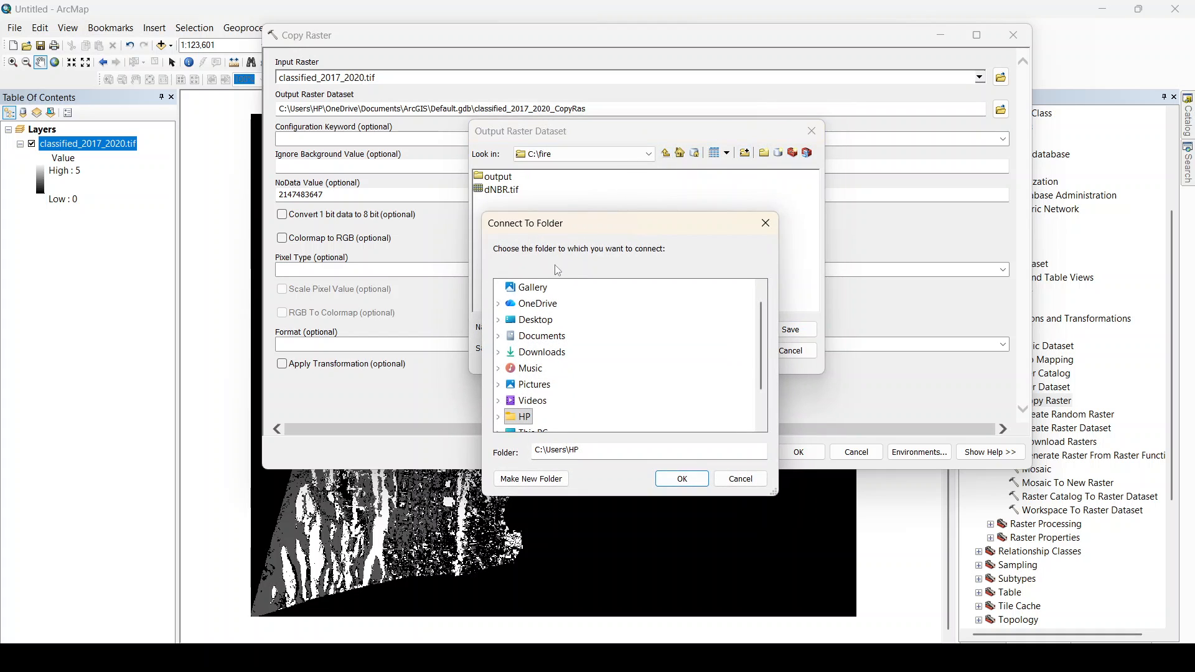
scroll(546, 374, down, 1)
double_click(532, 352)
scroll(544, 351, down, 2)
scroll(549, 346, up, 1)
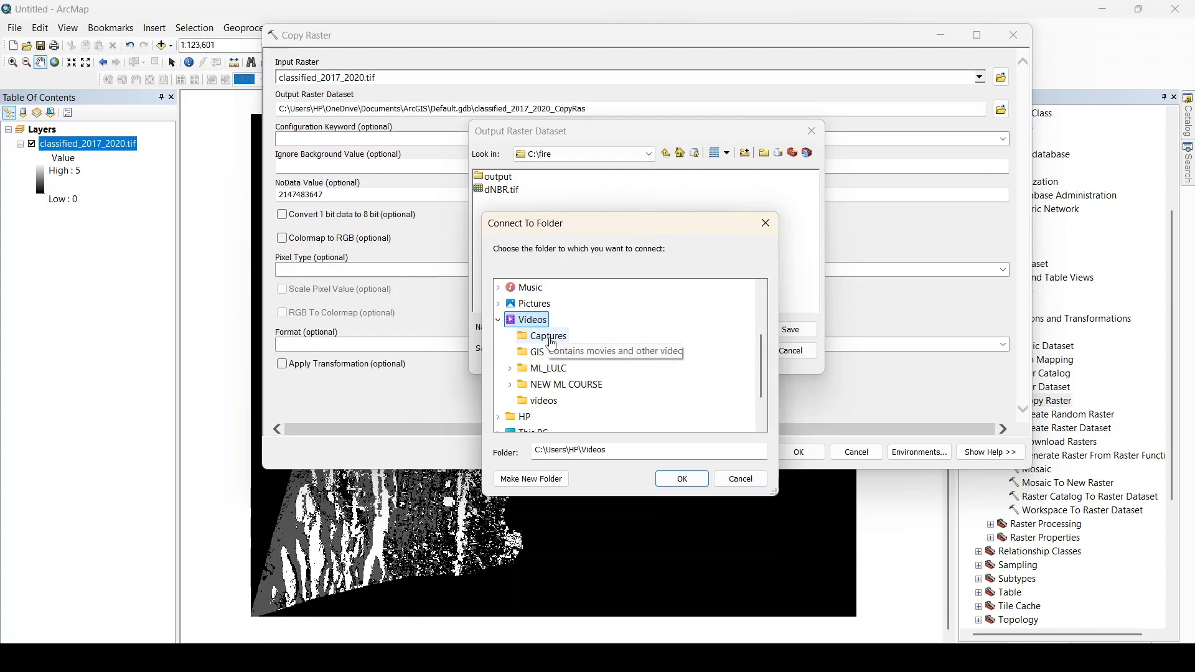
double_click(548, 368)
double_click(561, 323)
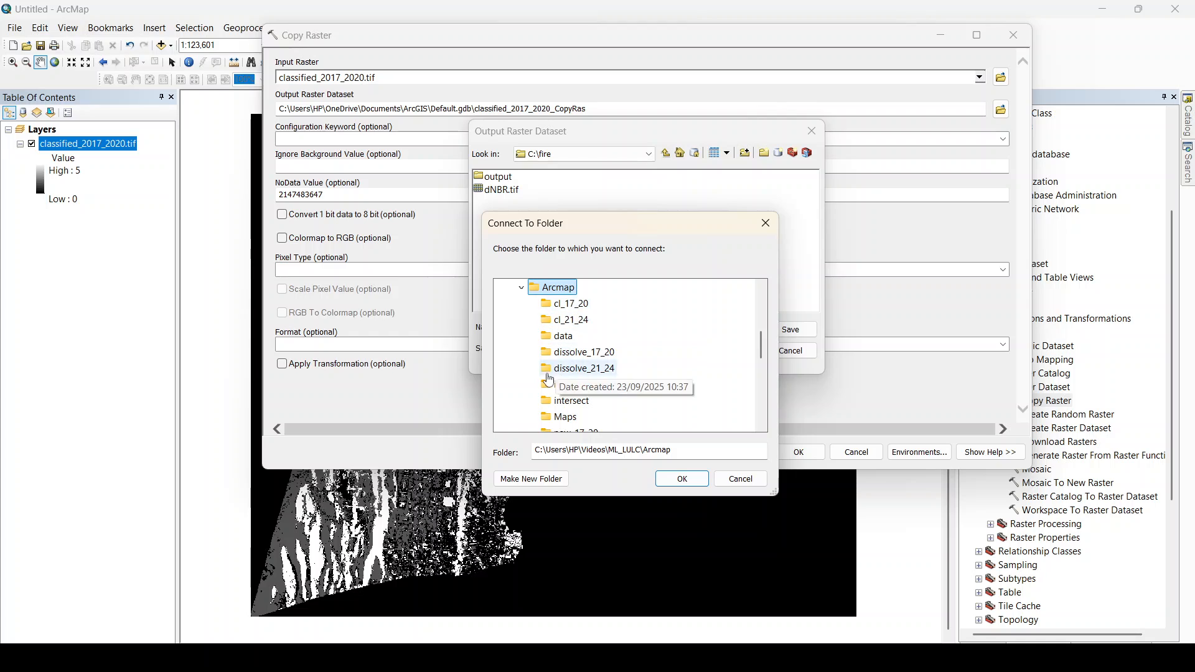
click(591, 336)
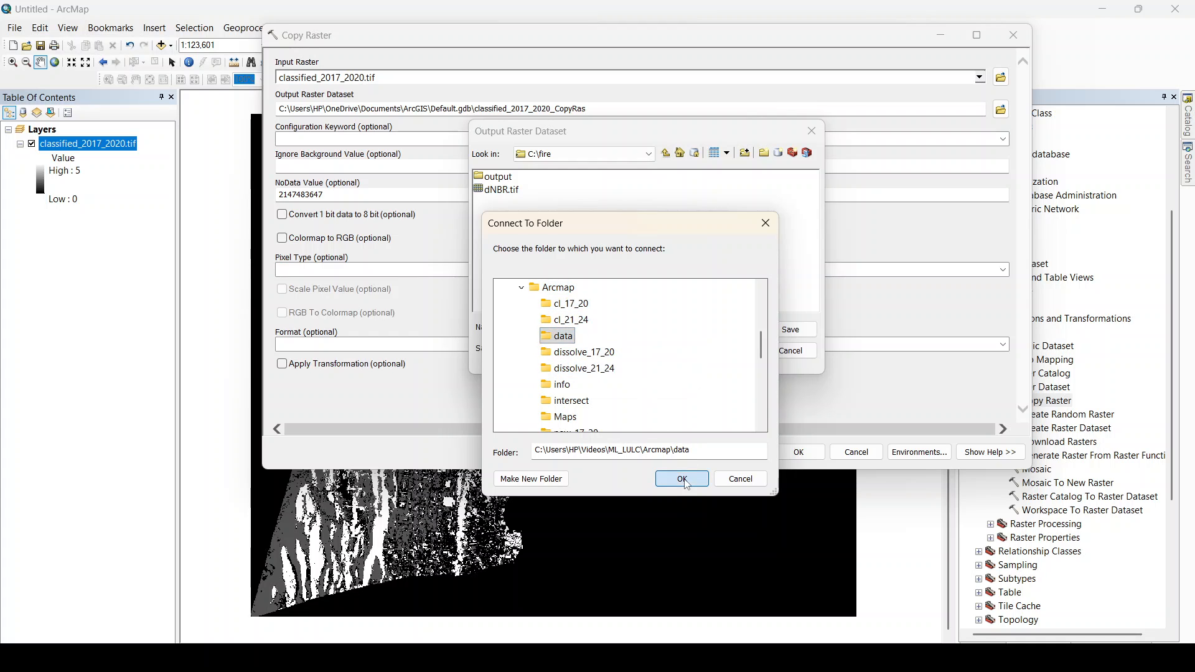
click(682, 478)
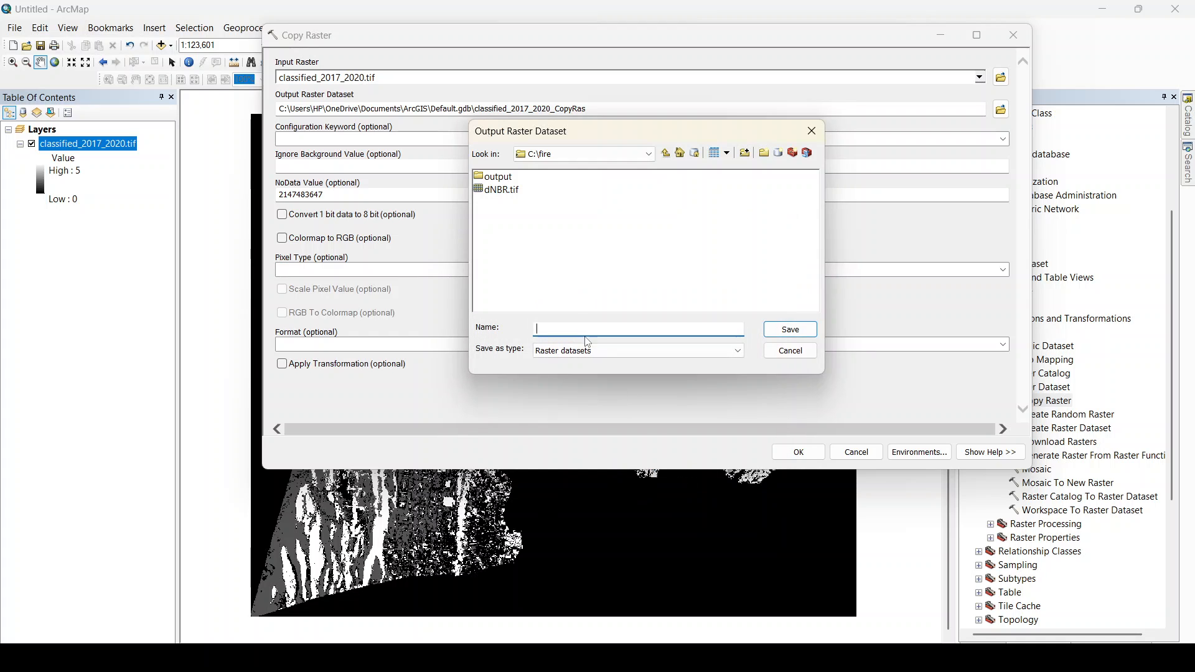
Try again to connect to the Videos\ML_LULC\Arcmap\data folder for storing the output raster dataset.
click(744, 154)
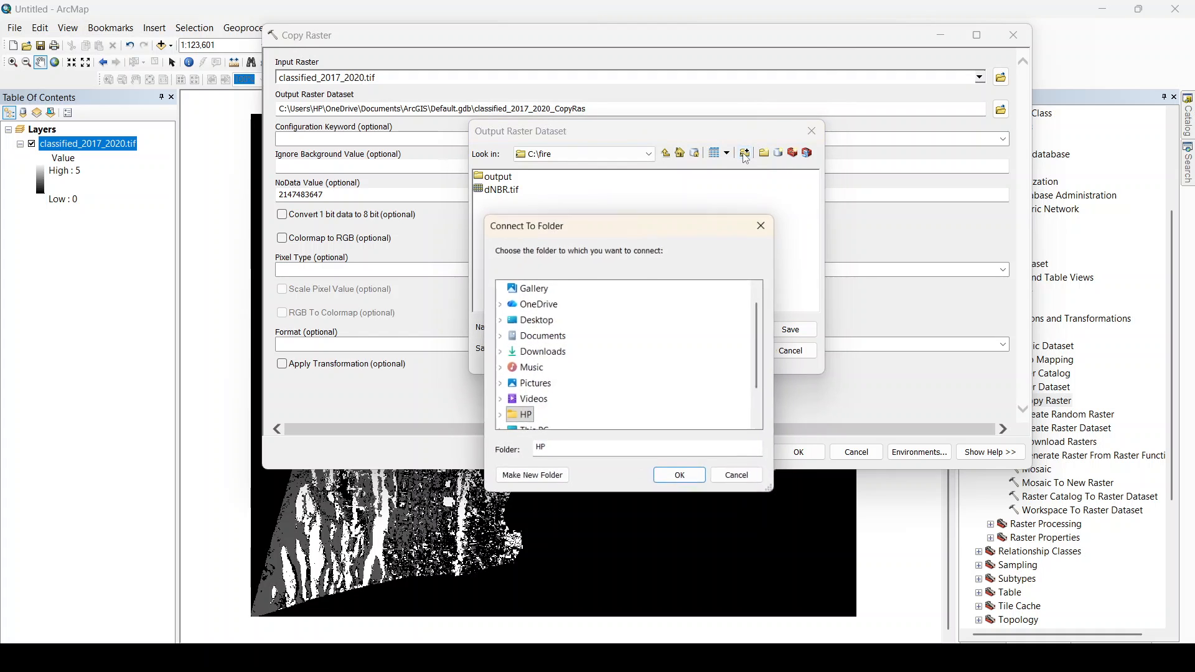
scroll(542, 355, down, 1)
double_click(546, 354)
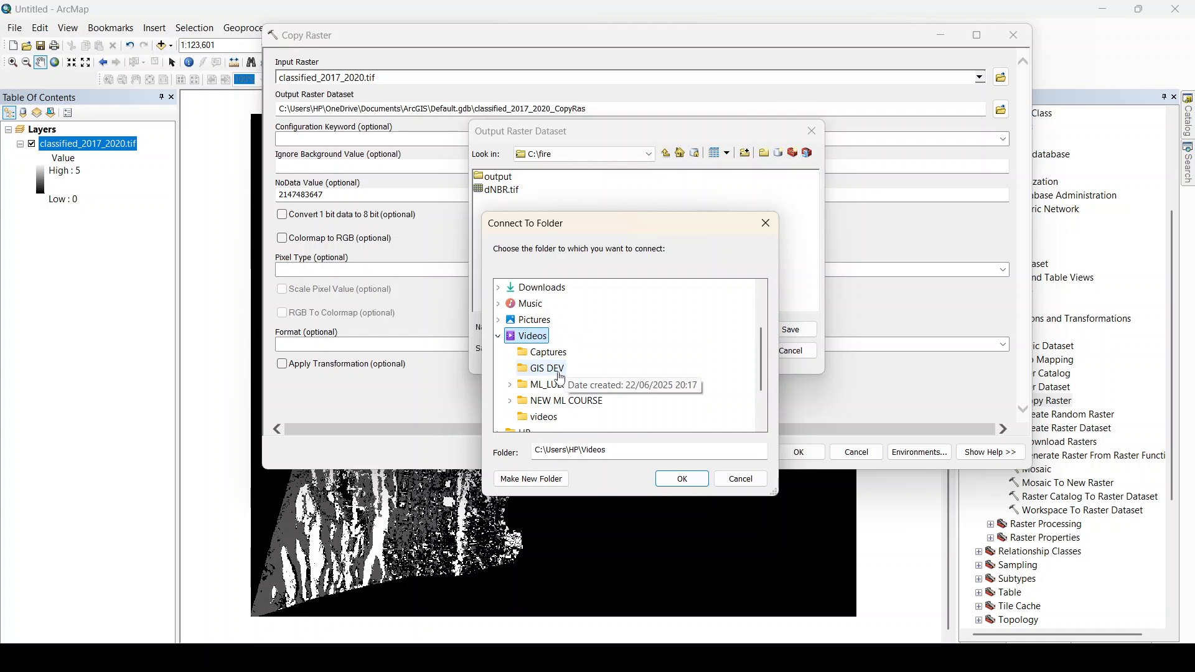
double_click(535, 381)
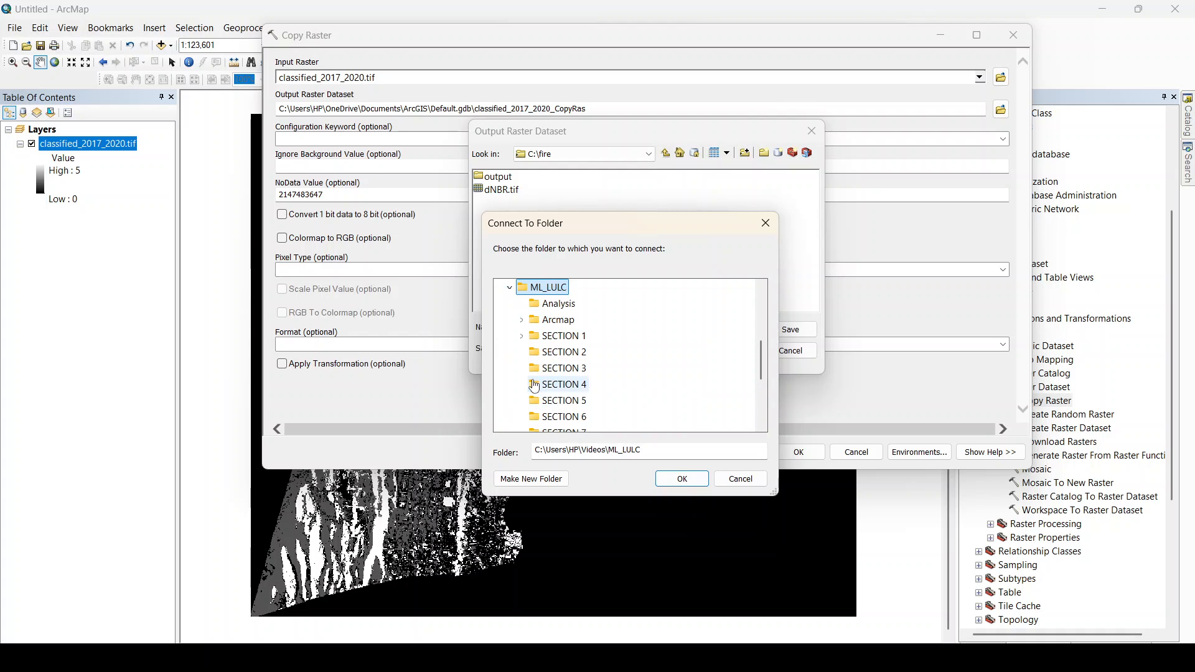
double_click(559, 321)
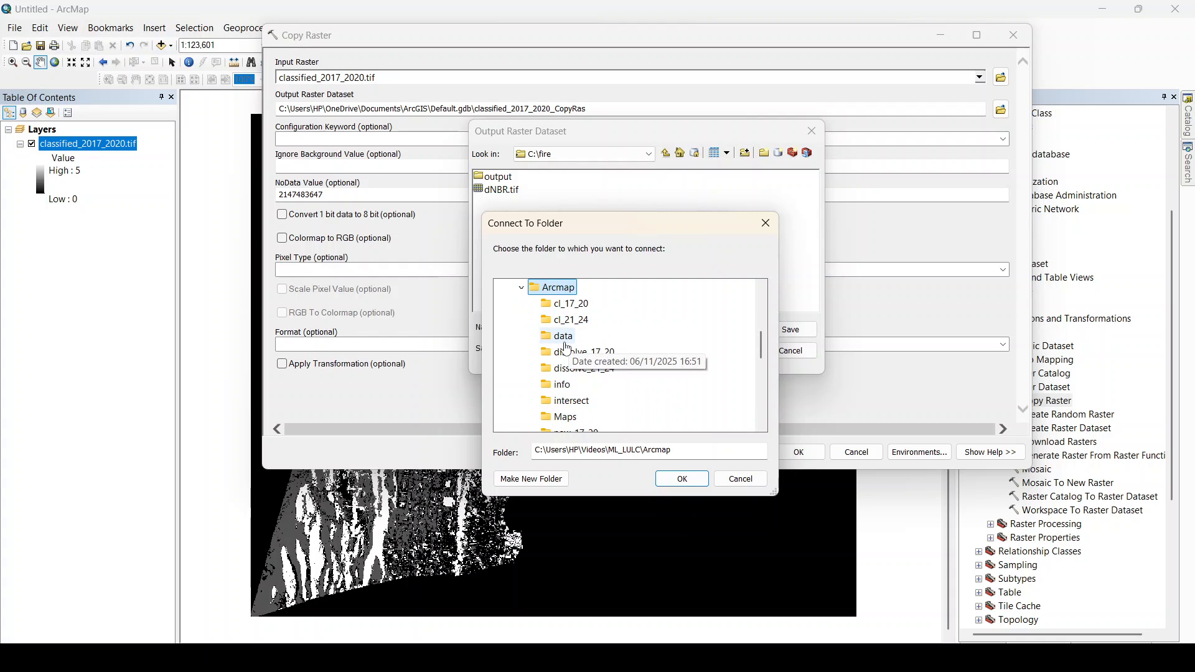
click(566, 338)
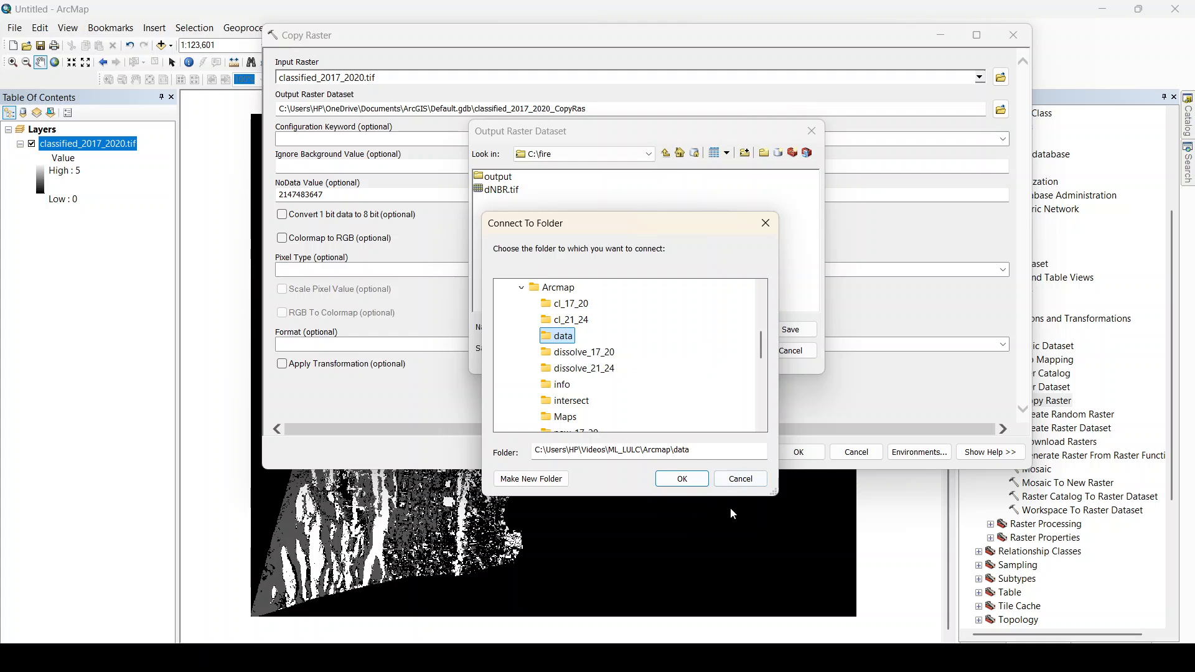
click(685, 480)
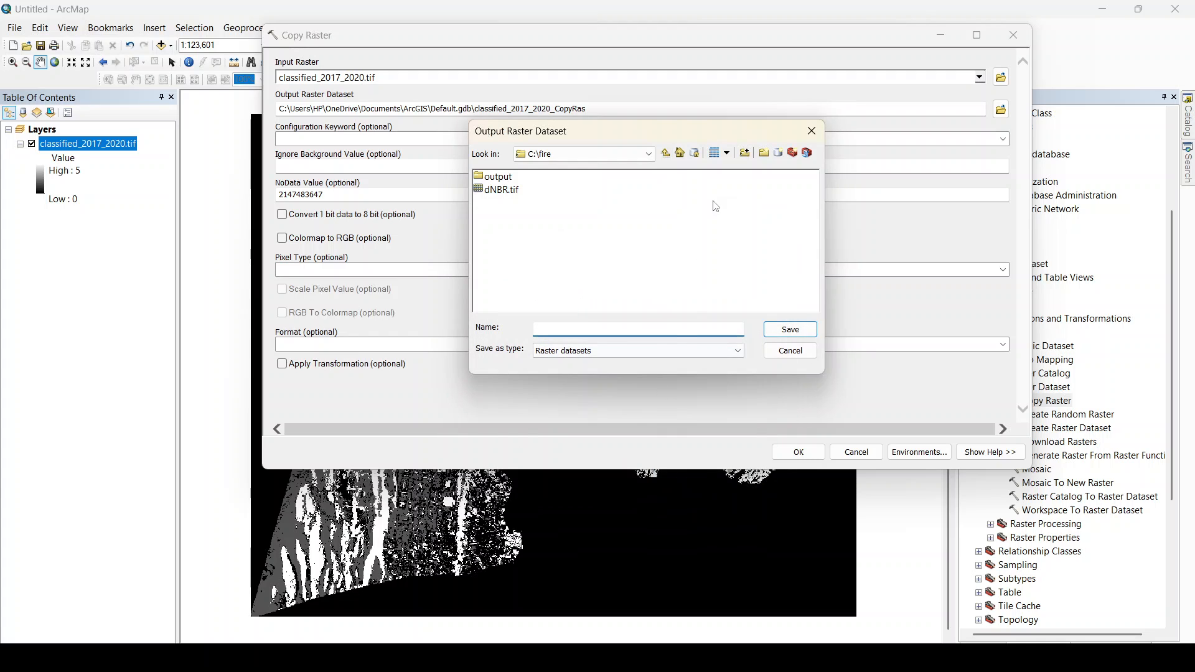
Create a new folder named "output test" inside Videos\ML_LULC\Arcmap while connecting to a folder for the output raster.
click(744, 156)
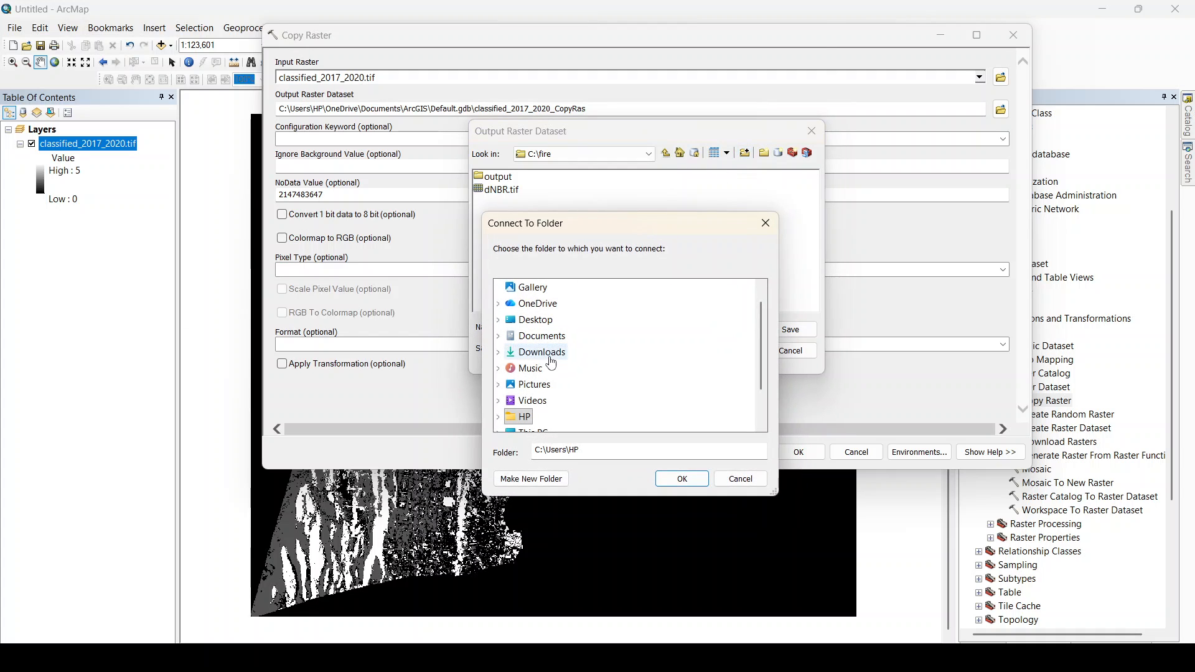
scroll(544, 352, down, 1)
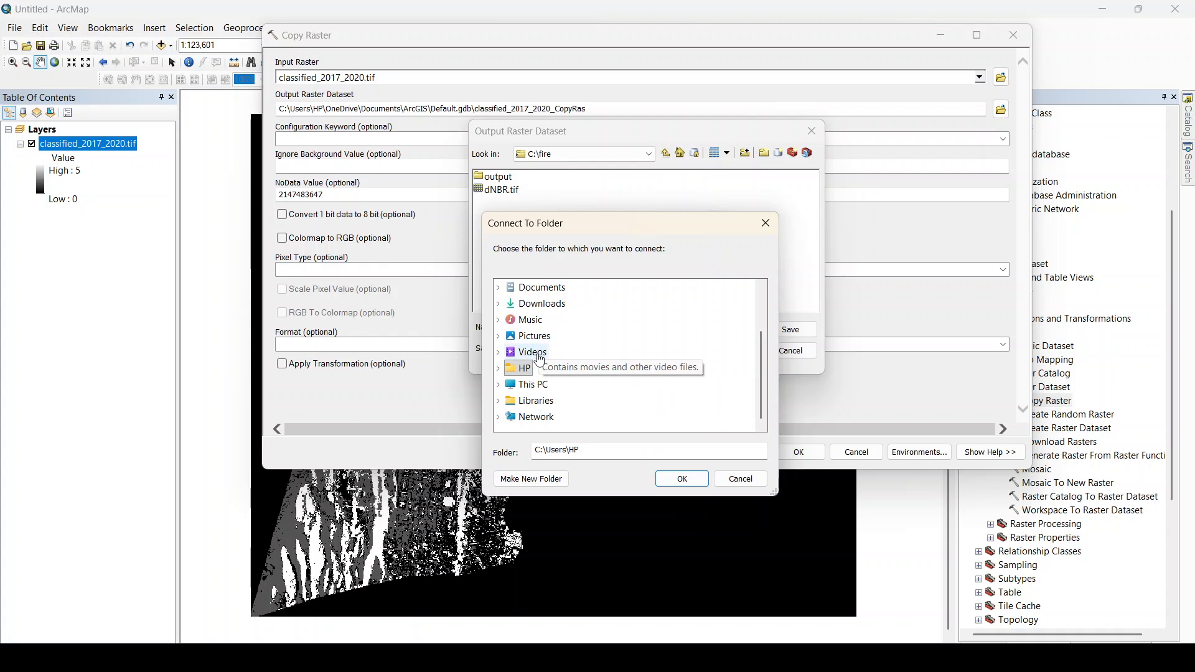
click(529, 353)
double_click(547, 384)
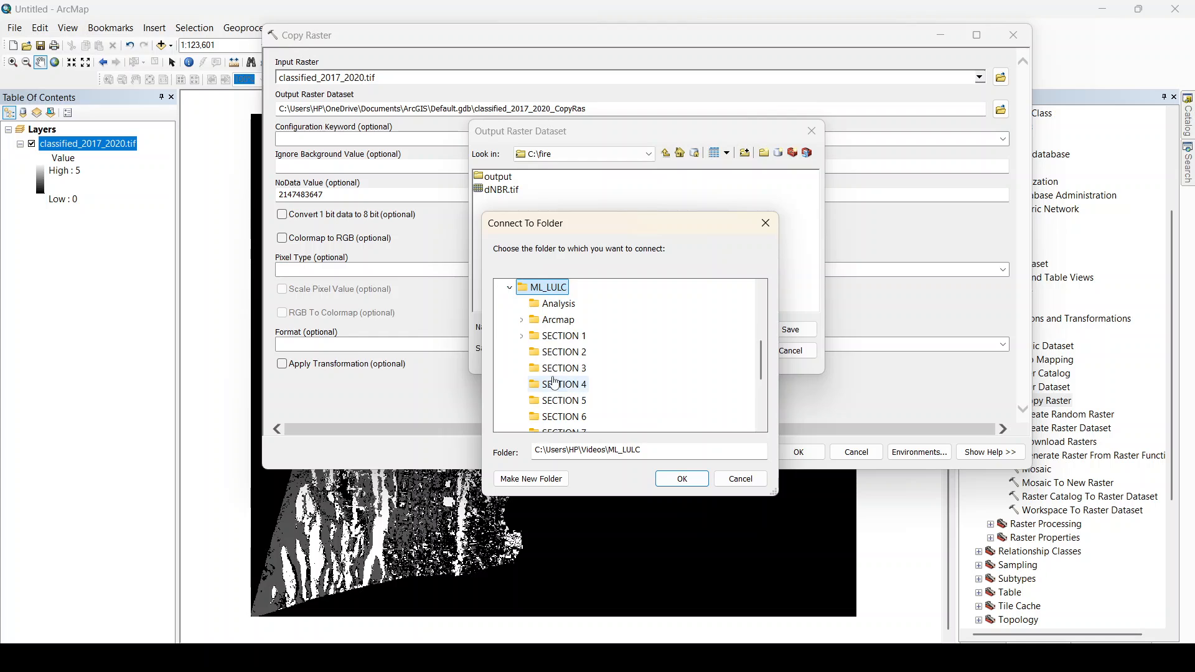
double_click(569, 324)
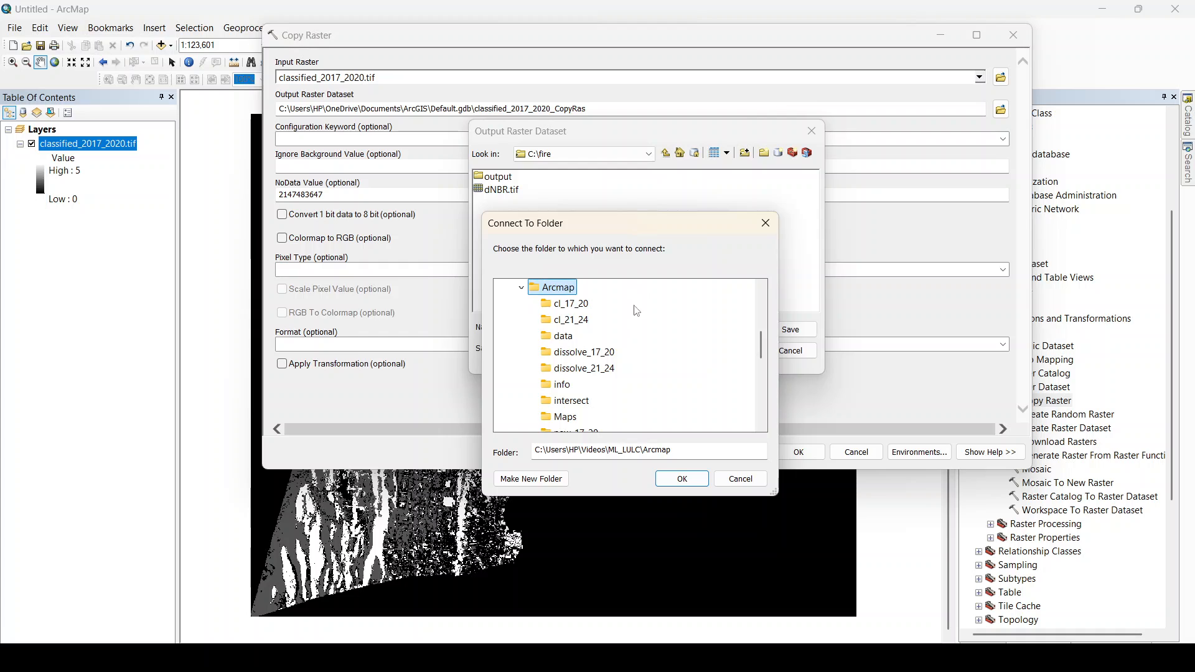
click(541, 480)
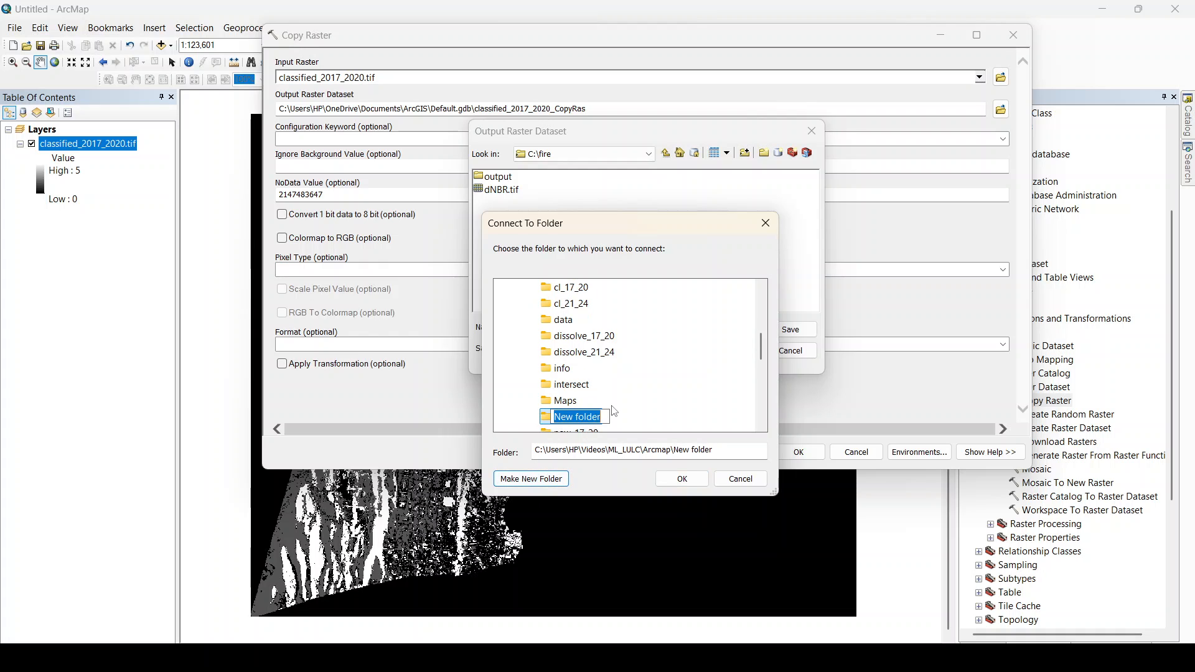
text(out testput)
key(Return)
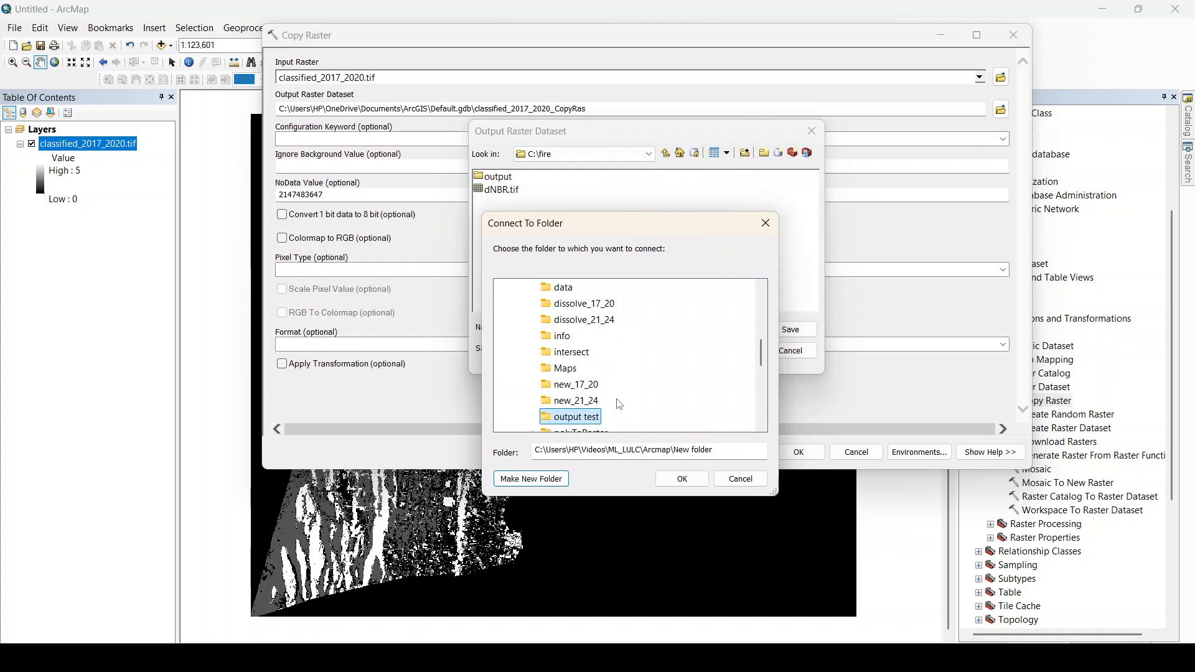
Connect to the "output test" folder in Arcmap as the location for the output raster dataset.
scroll(592, 402, down, 1)
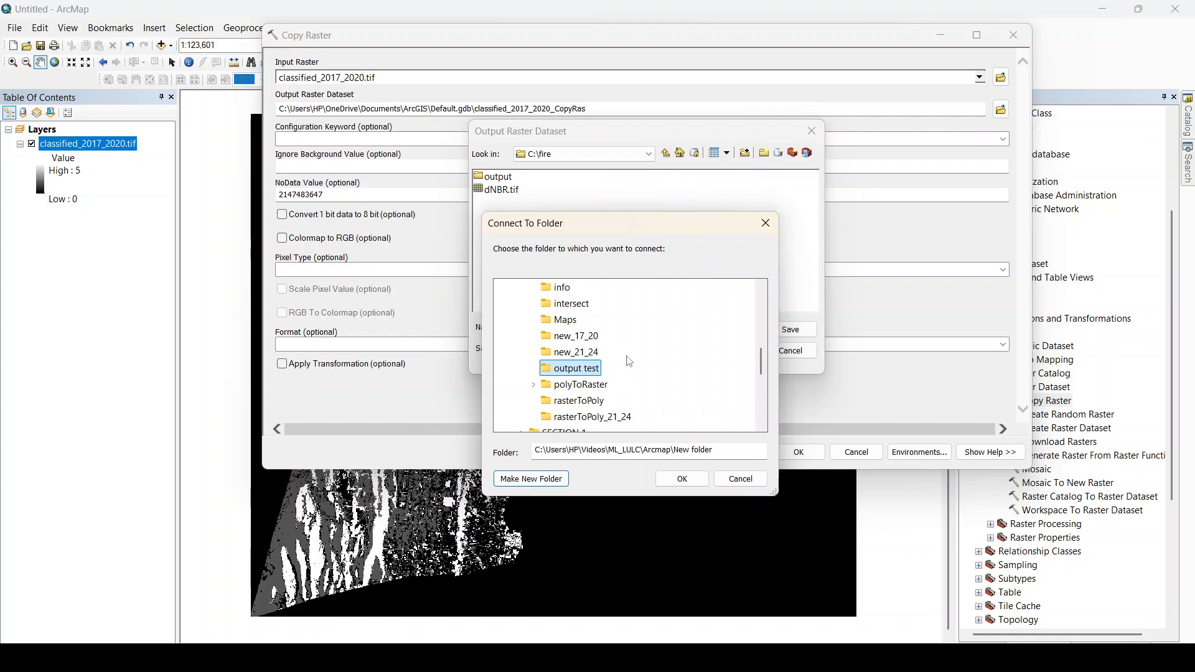
double_click(583, 385)
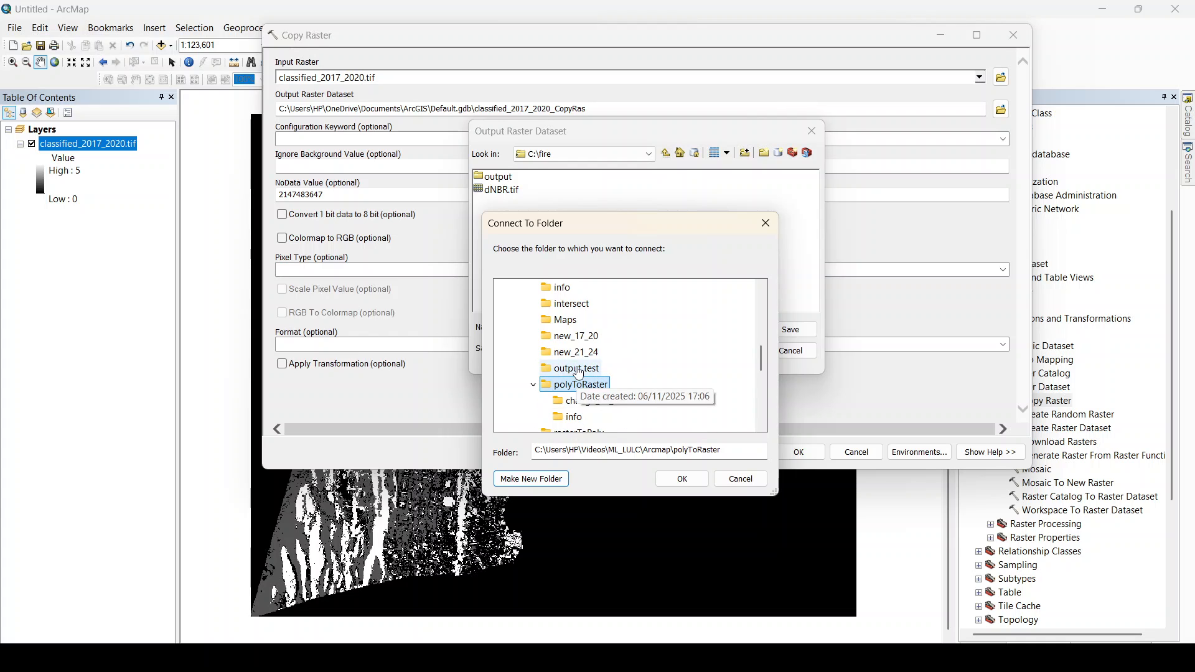
click(570, 367)
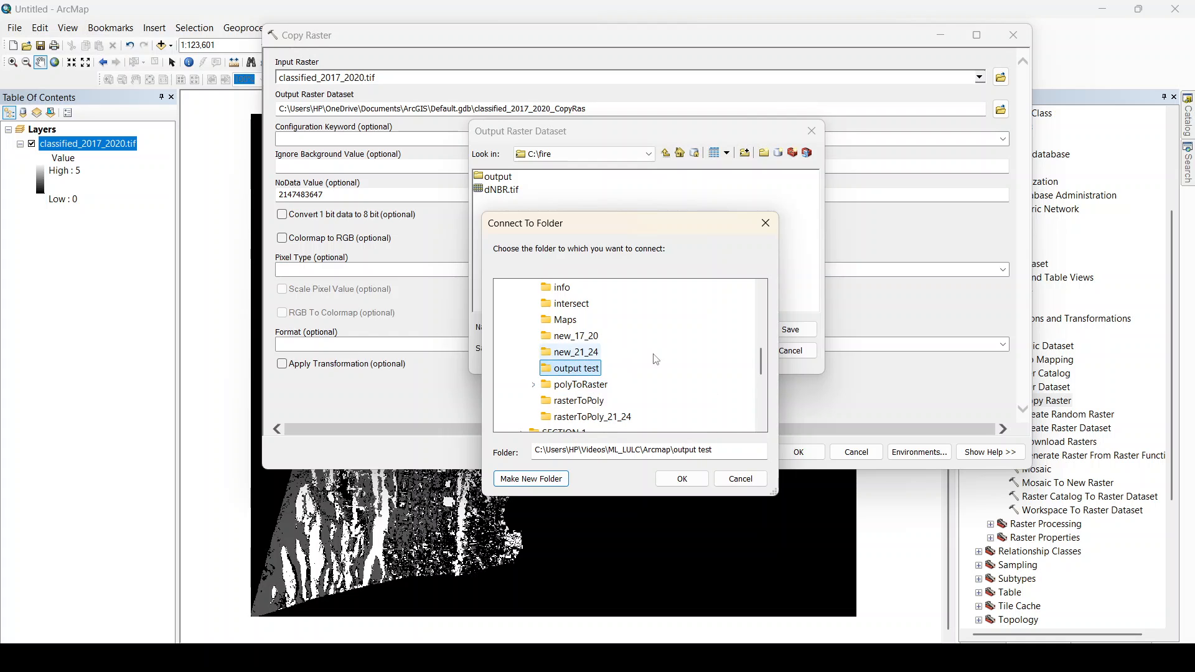
click(682, 478)
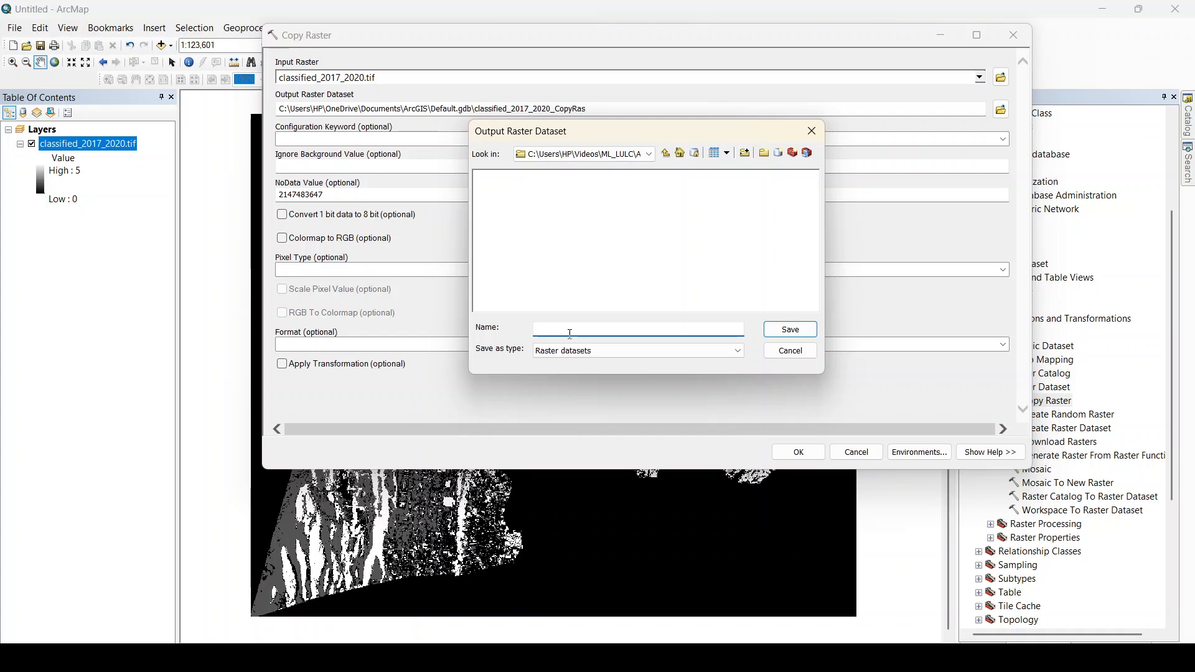
Name the output raster dataset "output" and save it as the Copy Raster output path.
text(output)
click(783, 334)
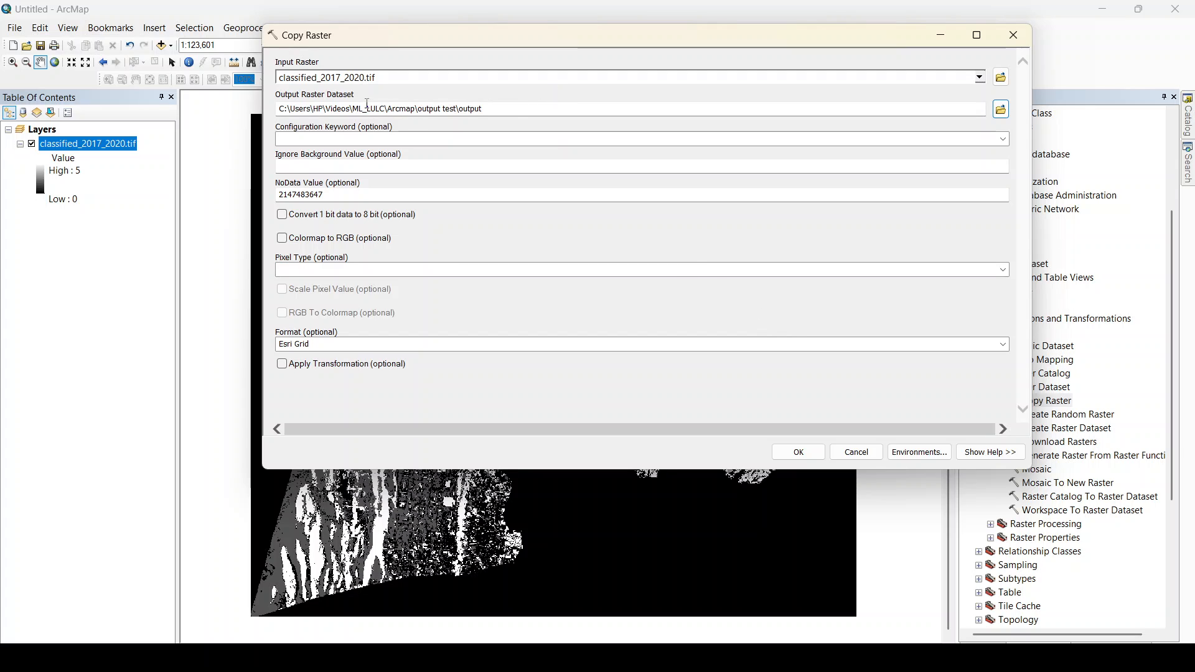
click(482, 108)
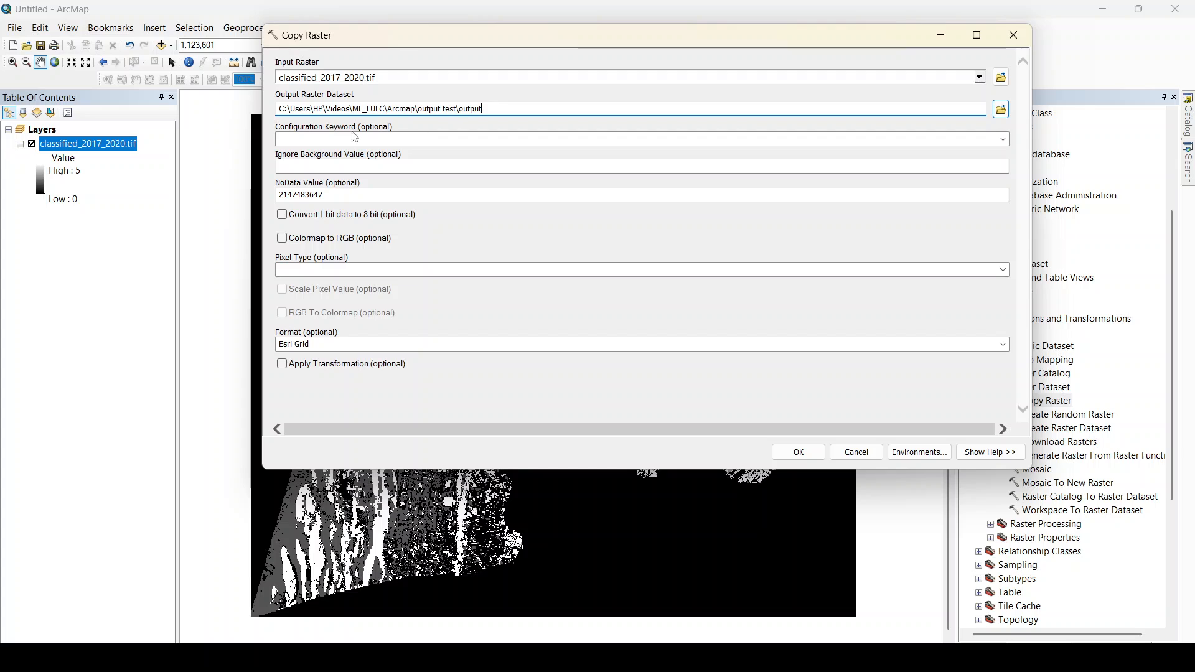
click(369, 126)
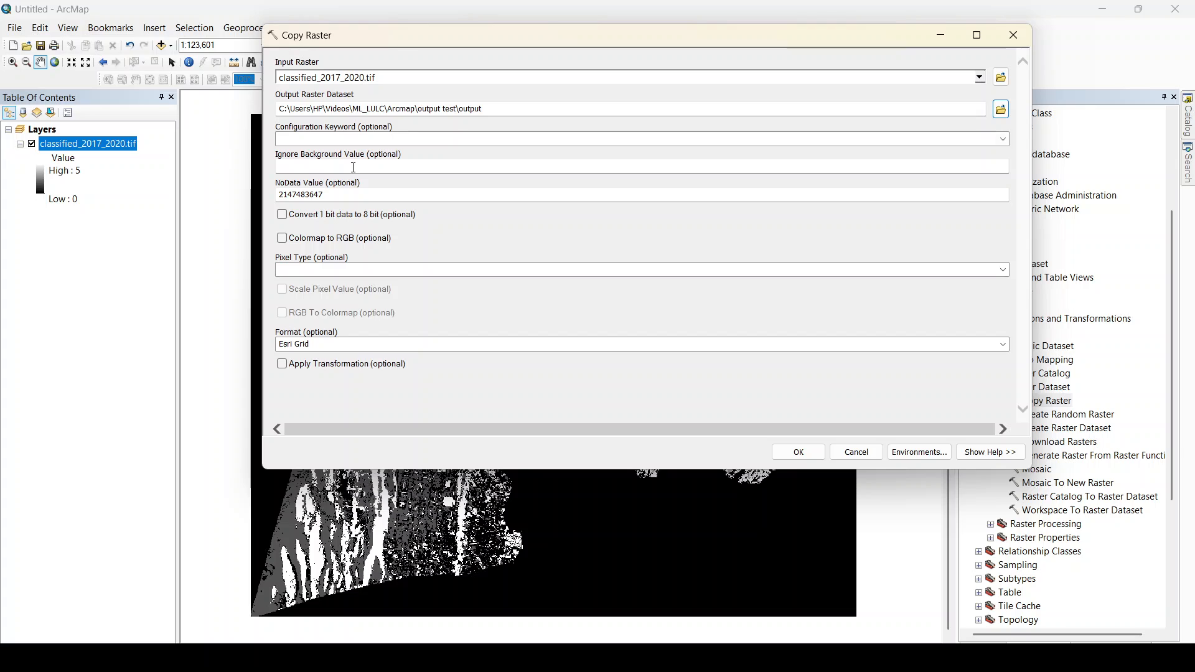
Set the NoData value to 0 for the copied raster, leaving the ignore background value empty.
click(328, 165)
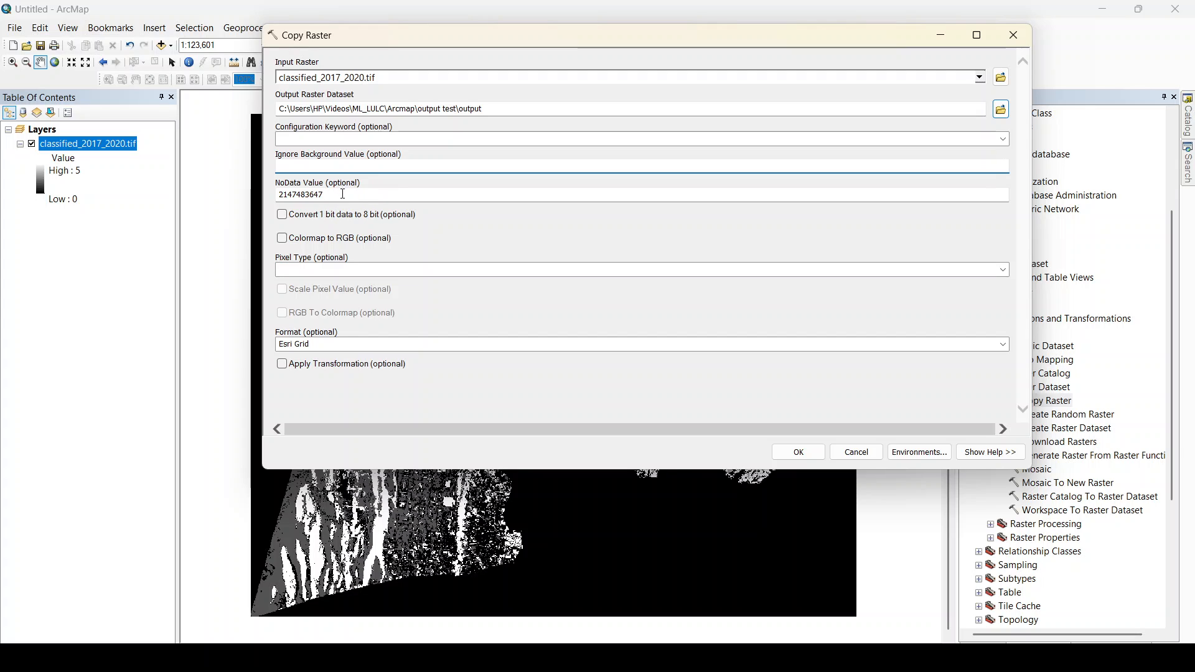
key(Tab)
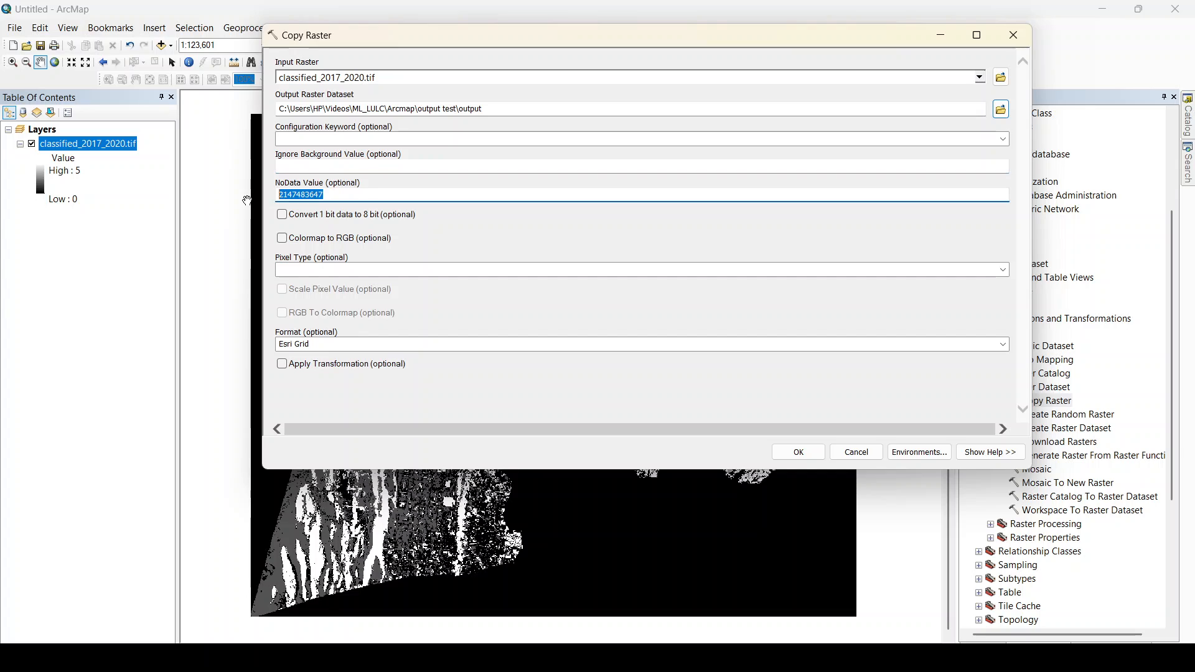
text(-)
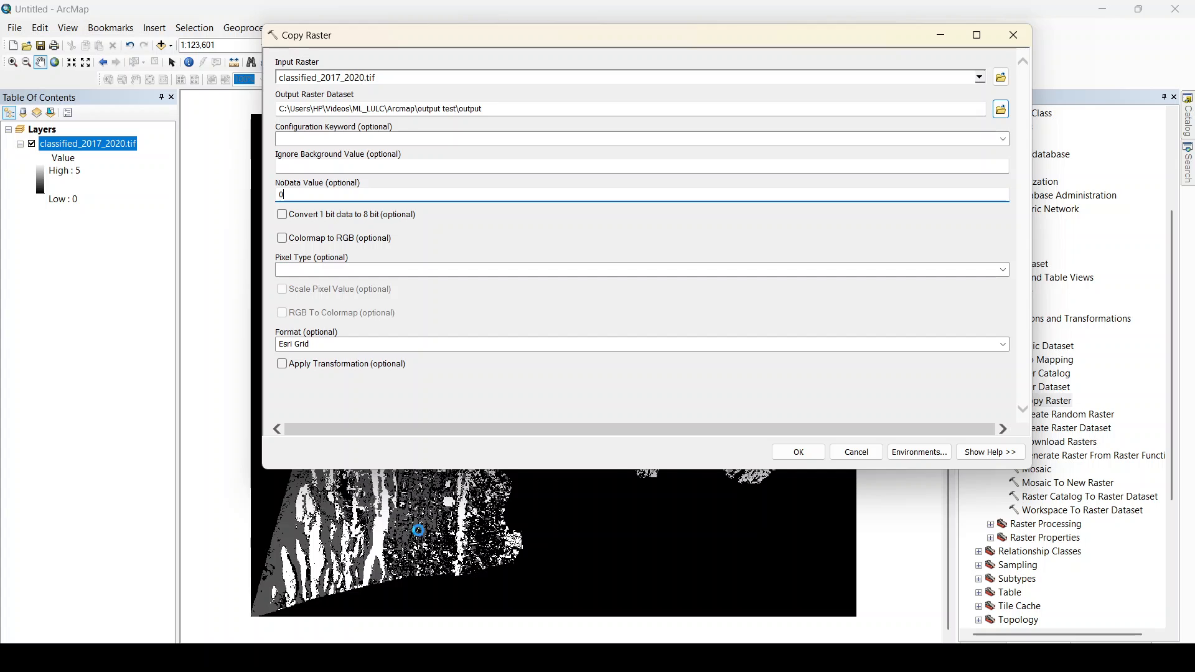
drag(414, 497, 446, 553)
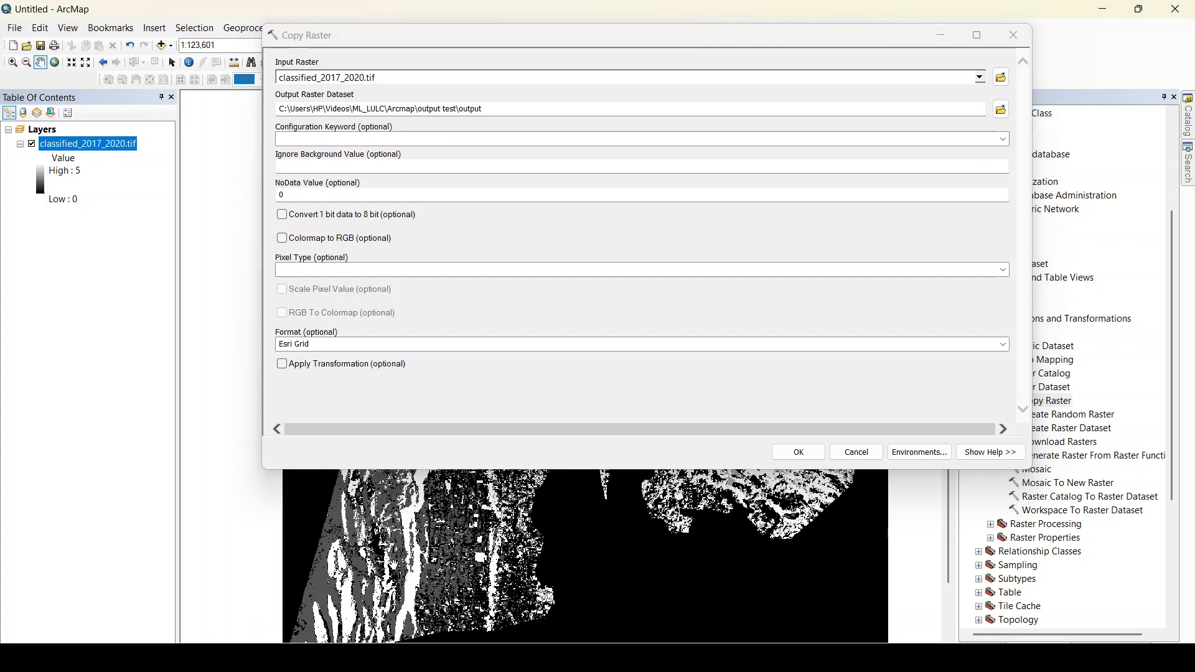
drag(640, 571, 609, 547)
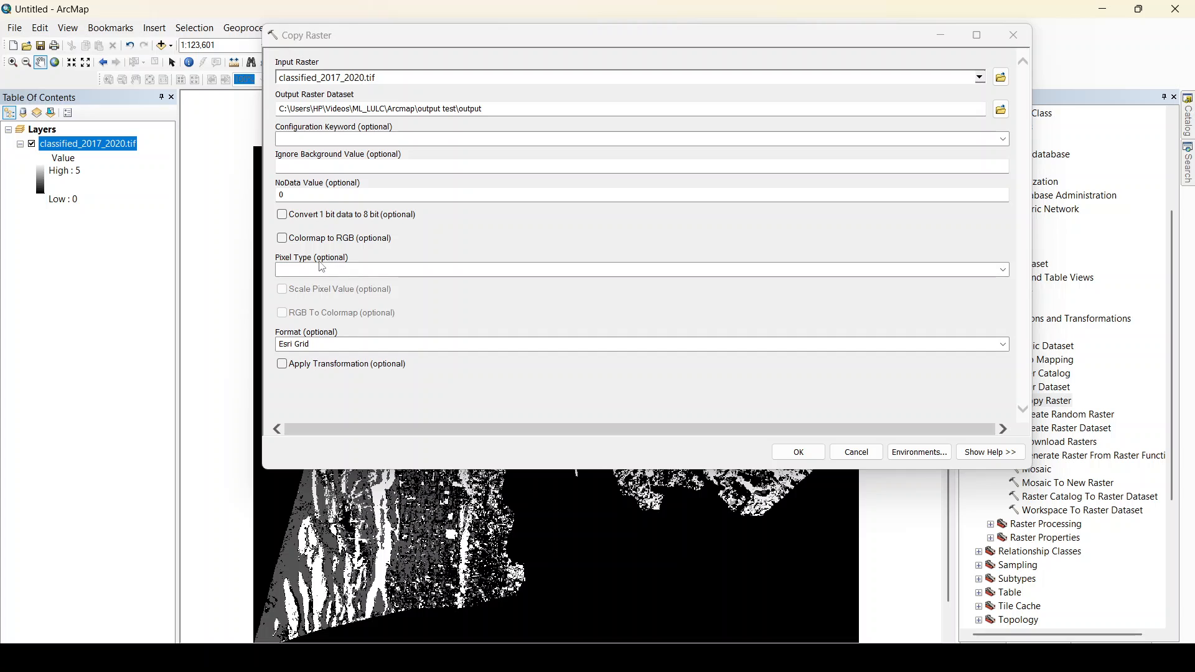
Check the available pixel type options, and examine the pixel type and depth in the source properties of classified_2017_2020.tif.
click(1004, 271)
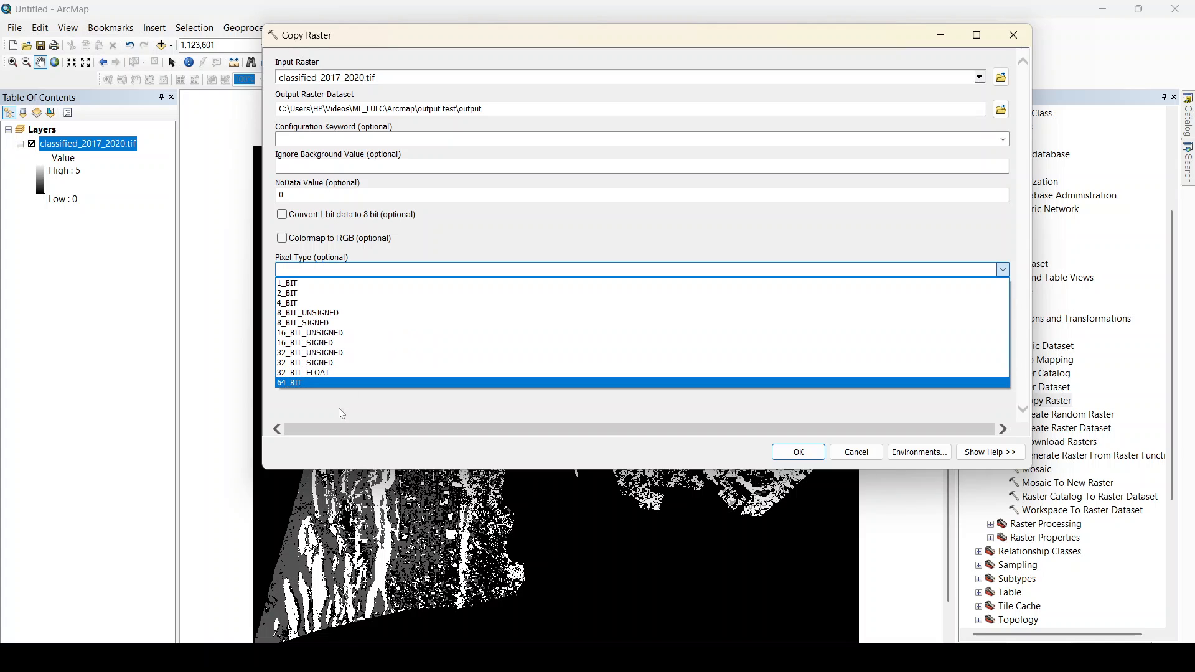
click(344, 451)
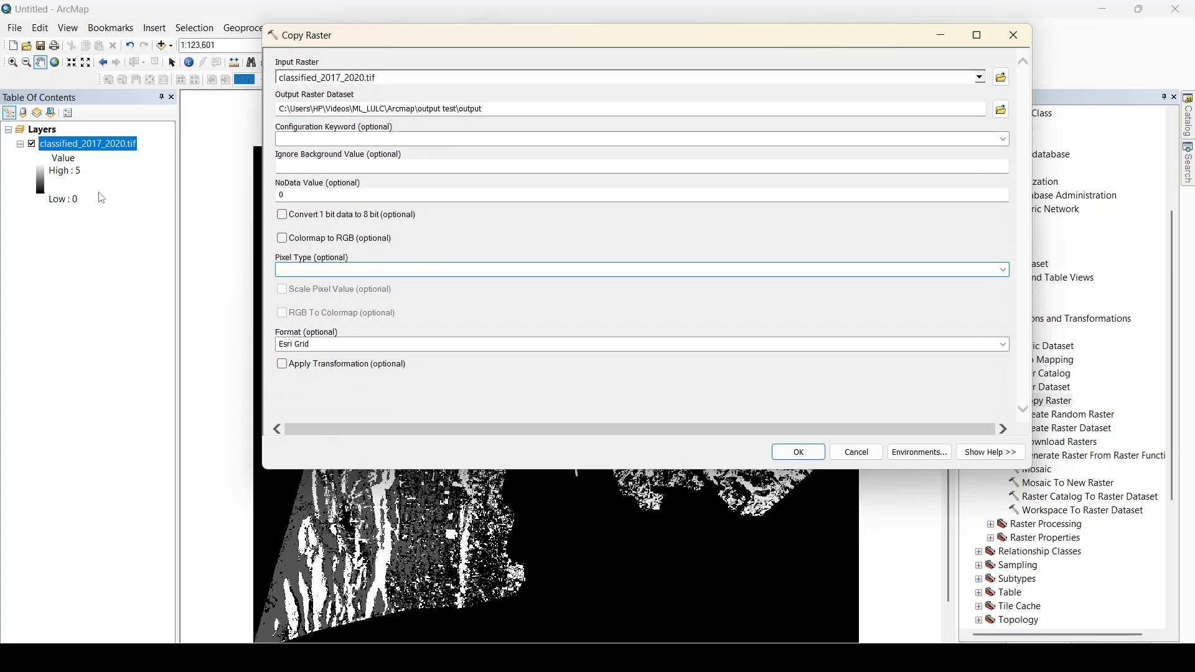
right_click(95, 146)
click(140, 356)
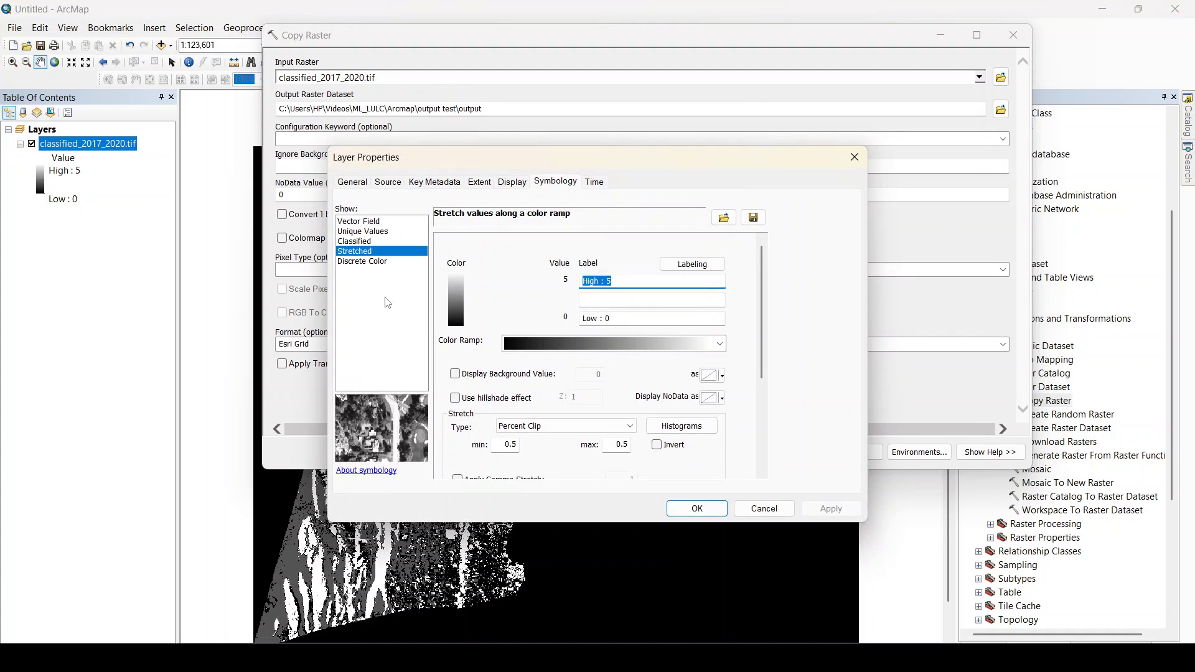
click(377, 185)
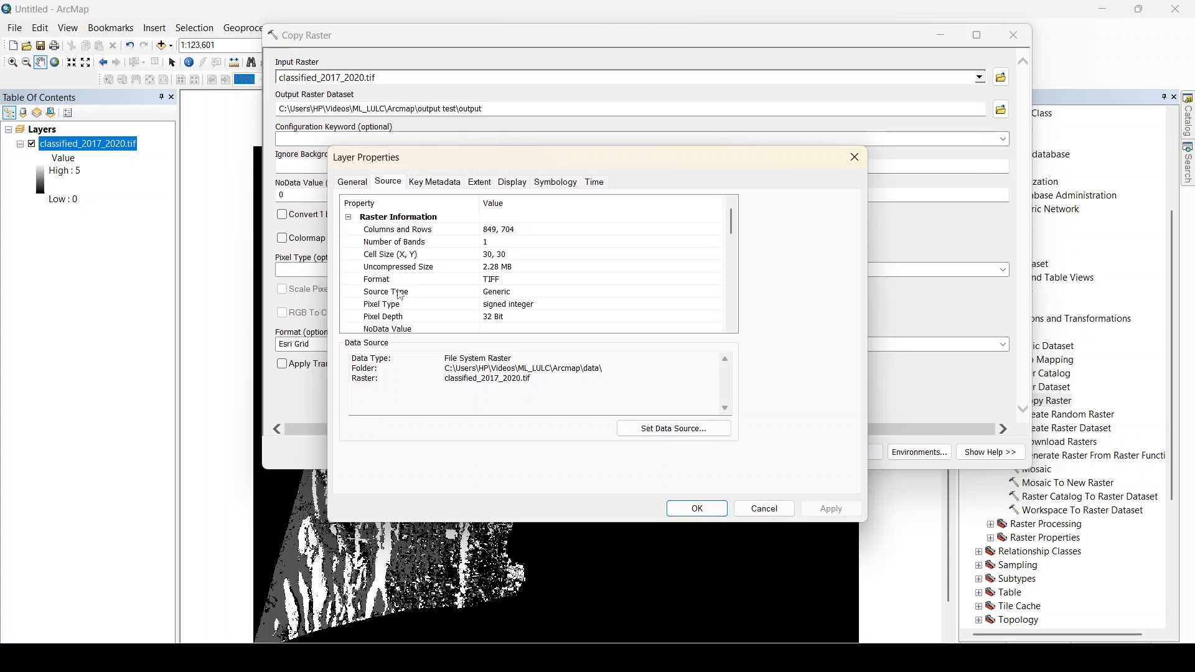
scroll(444, 322, down, 1)
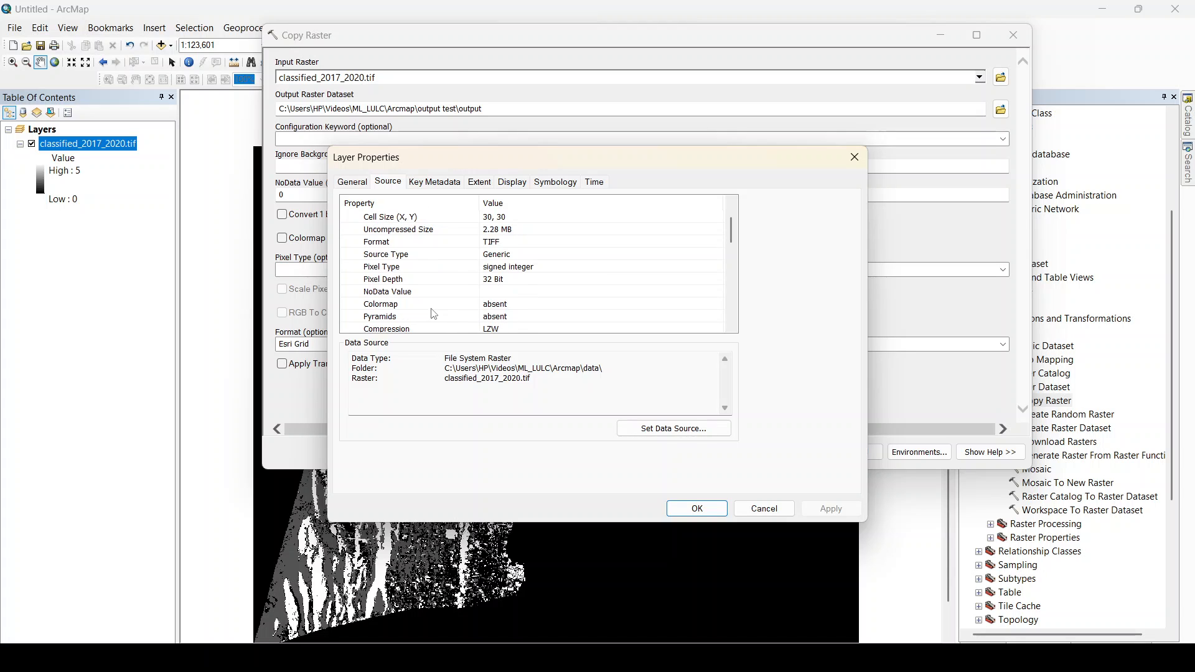
click(370, 268)
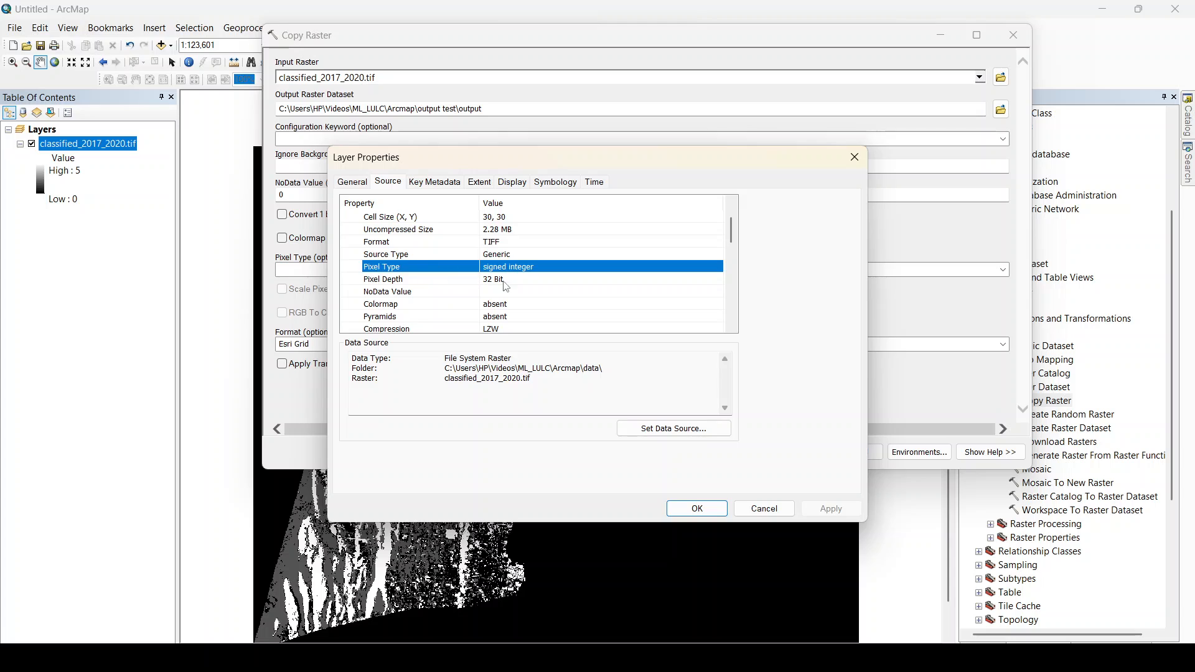
click(387, 281)
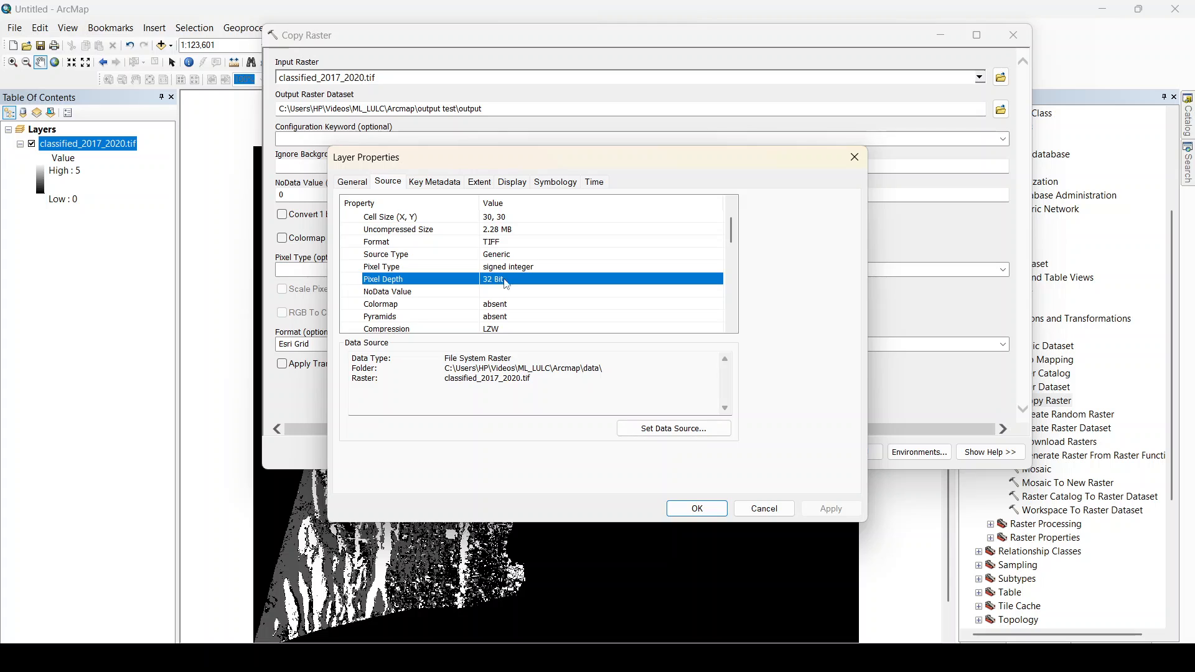
click(855, 161)
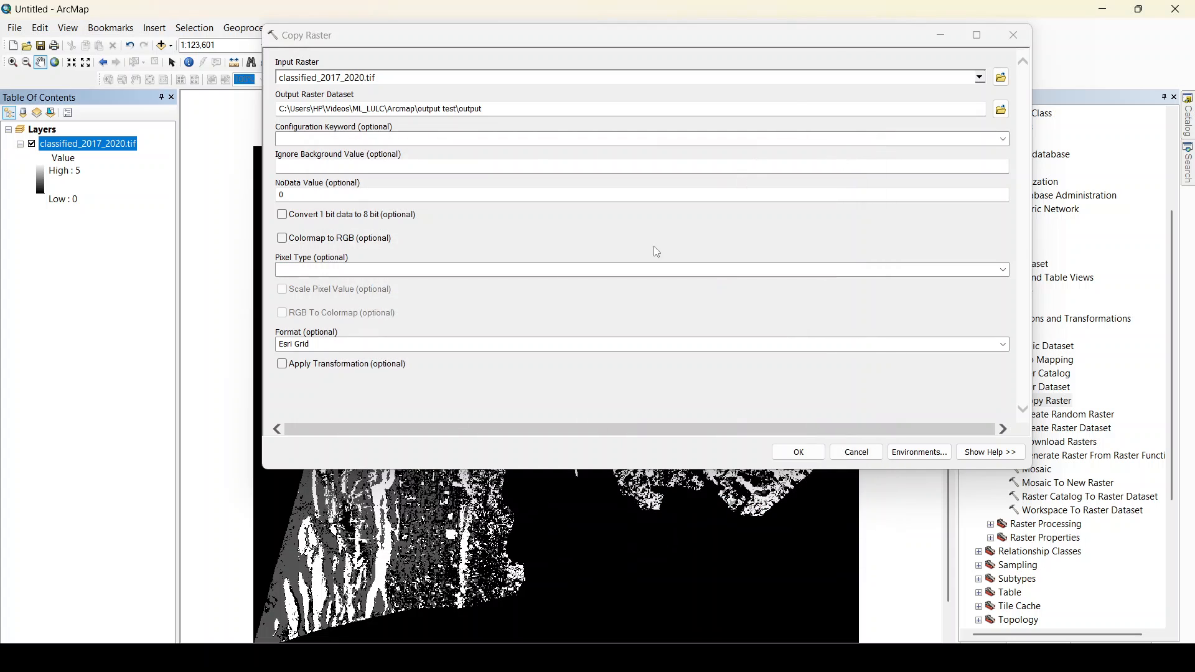
Set the output pixel type to 32_BIT_SIGNED and run the Copy Raster tool.
click(1002, 275)
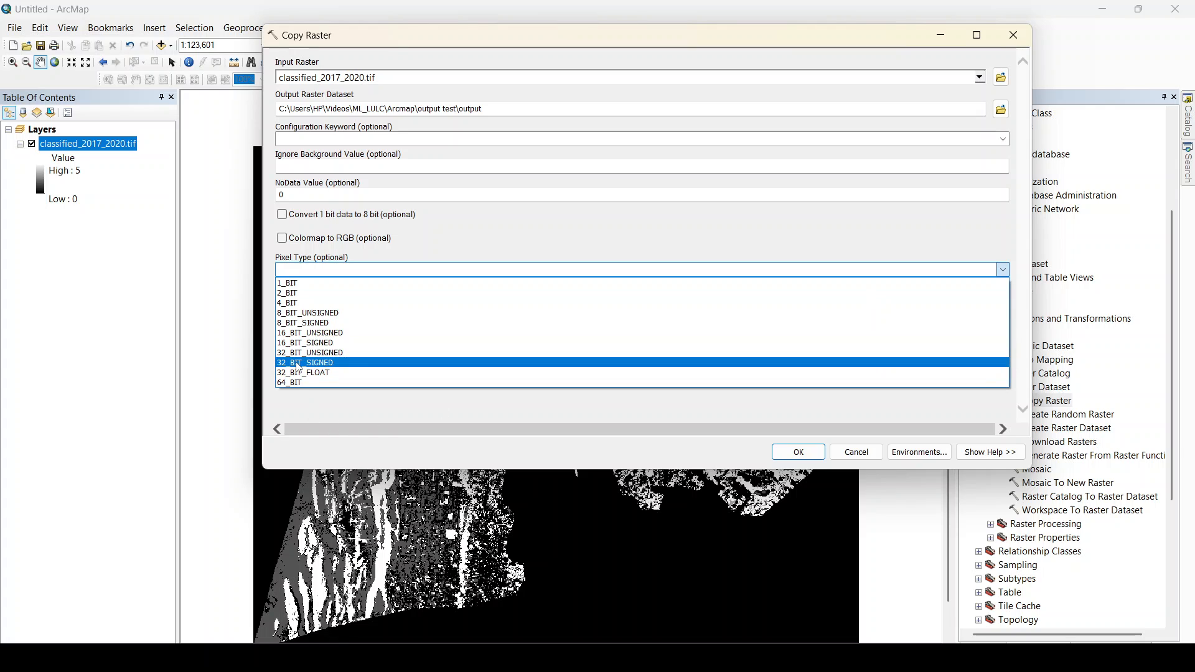
click(298, 367)
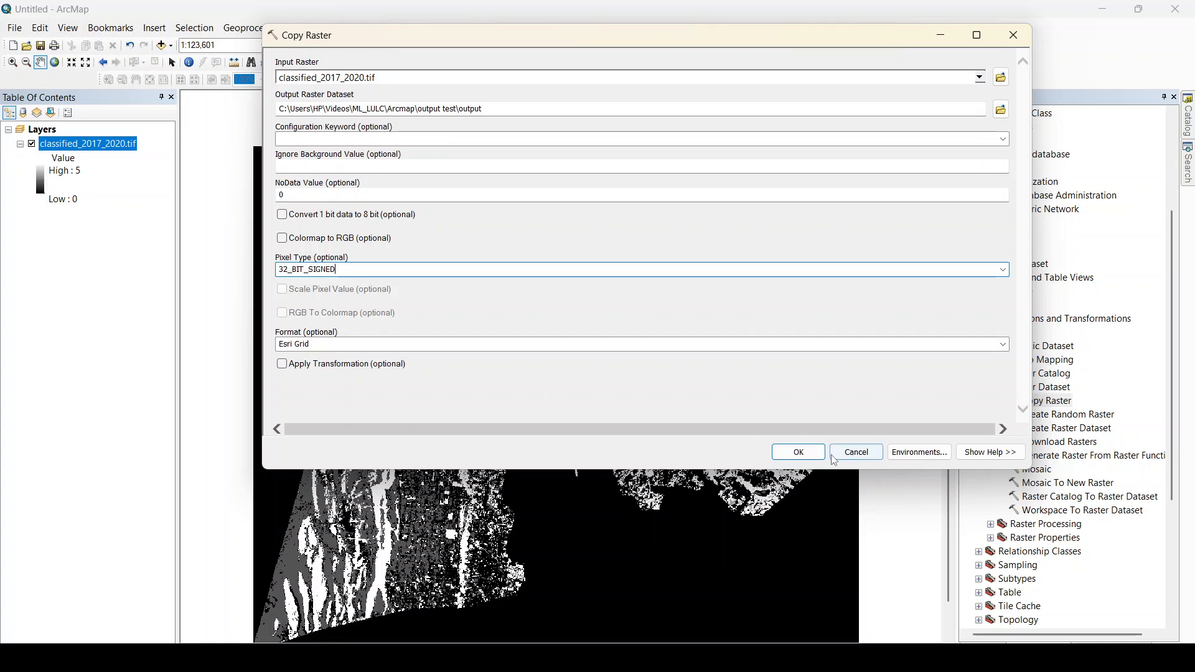
click(799, 452)
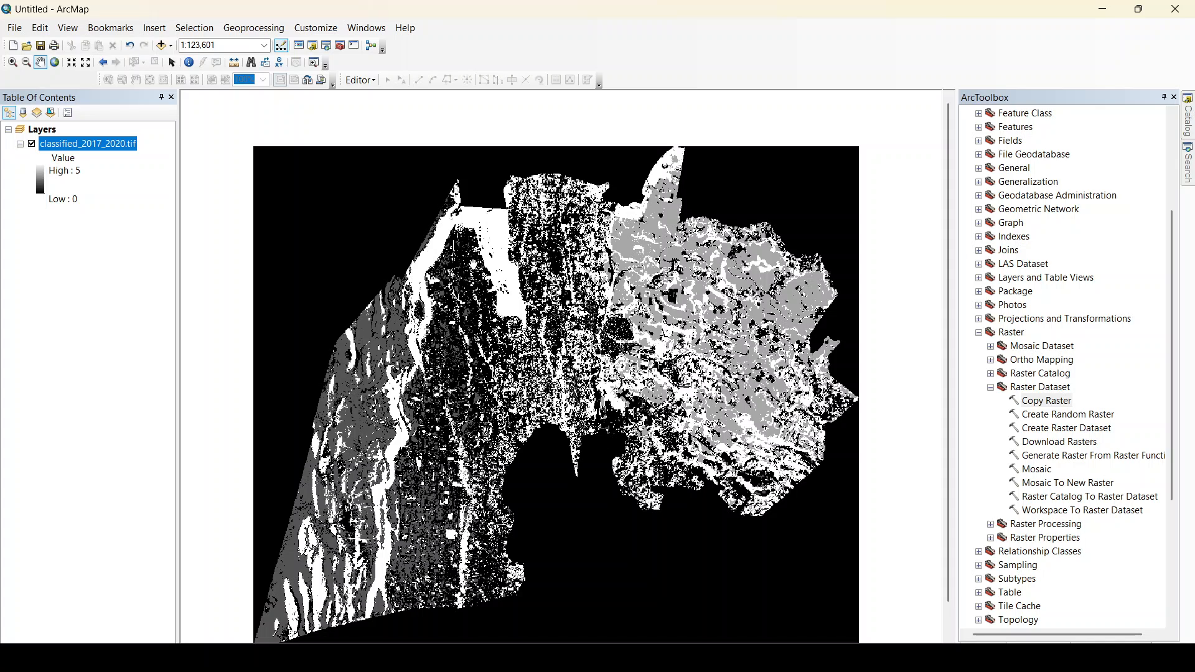
Hide the original classified_2017_2020.tif layer so that only the copied output raster is drawn on the map.
drag(473, 269, 446, 248)
drag(466, 315, 474, 315)
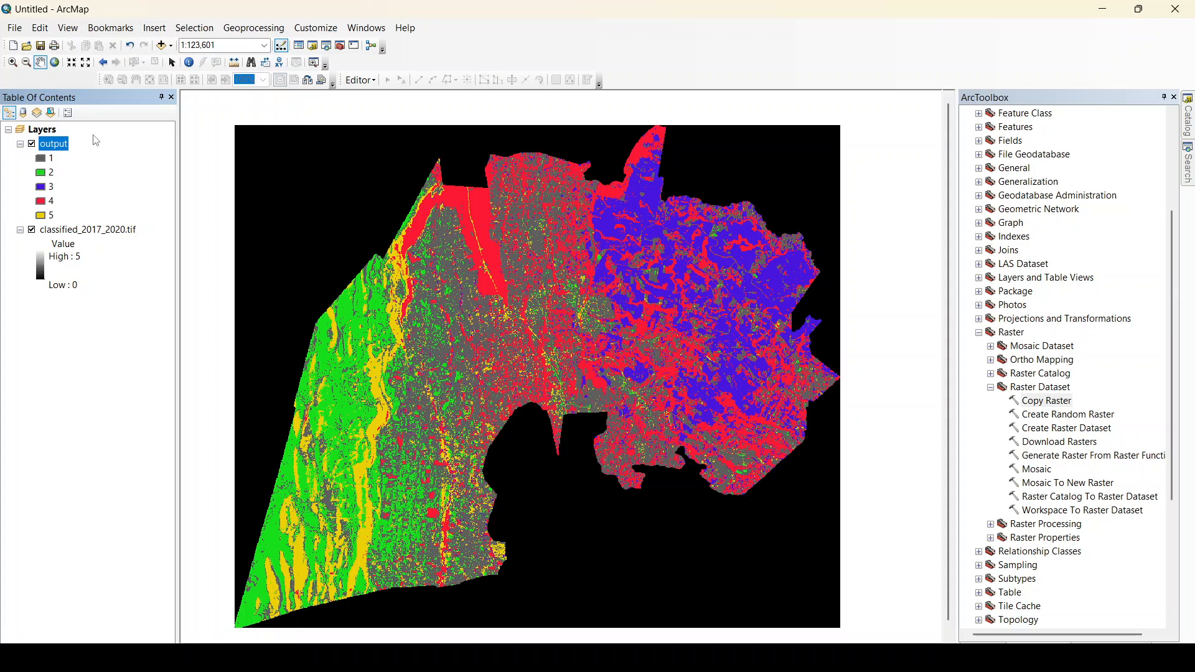
click(32, 232)
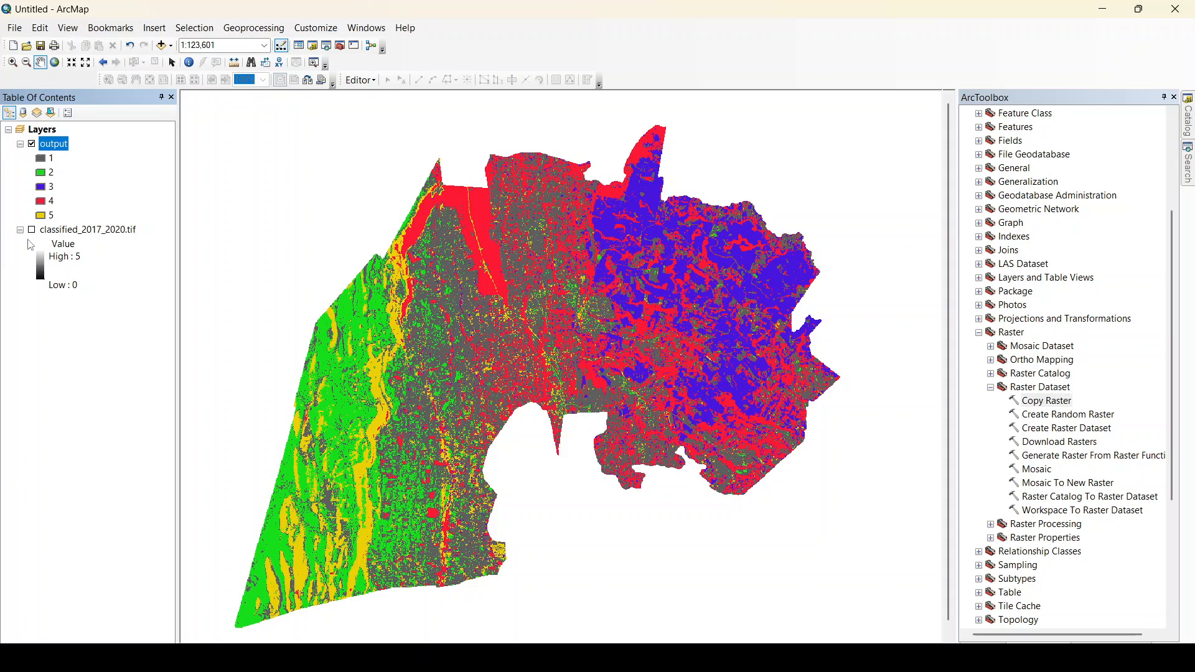
Examine the copied output raster on the map, checking its land cover classes and the background around the classified area.
drag(443, 299, 513, 333)
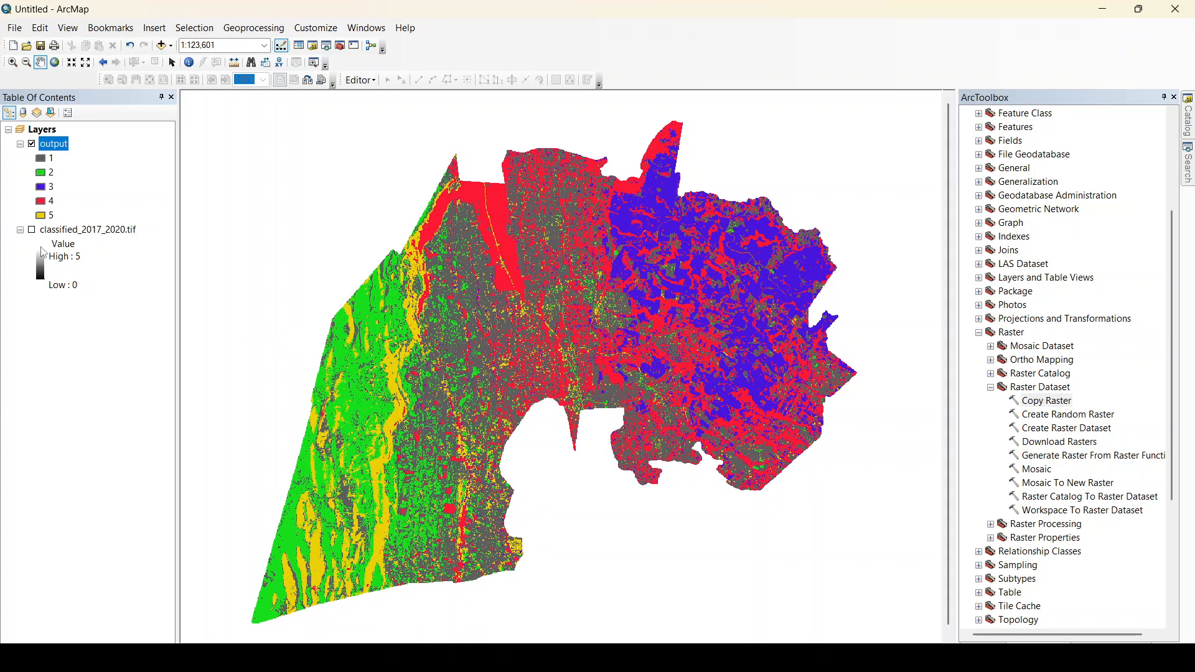
drag(480, 295, 517, 340)
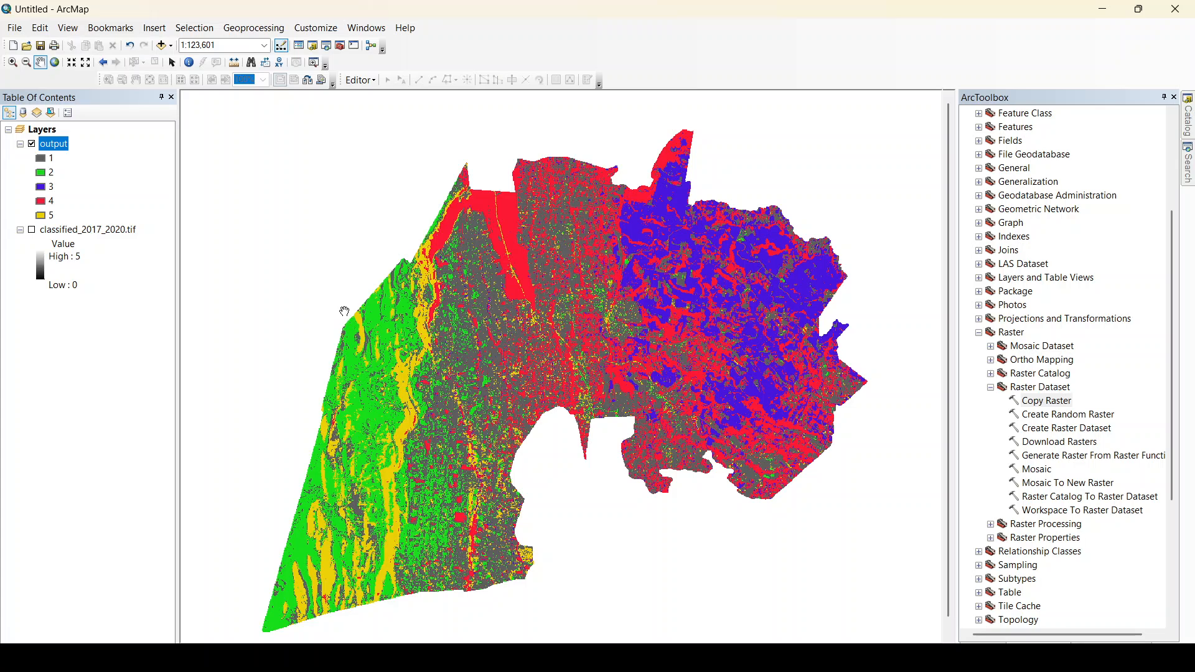
drag(549, 337, 545, 335)
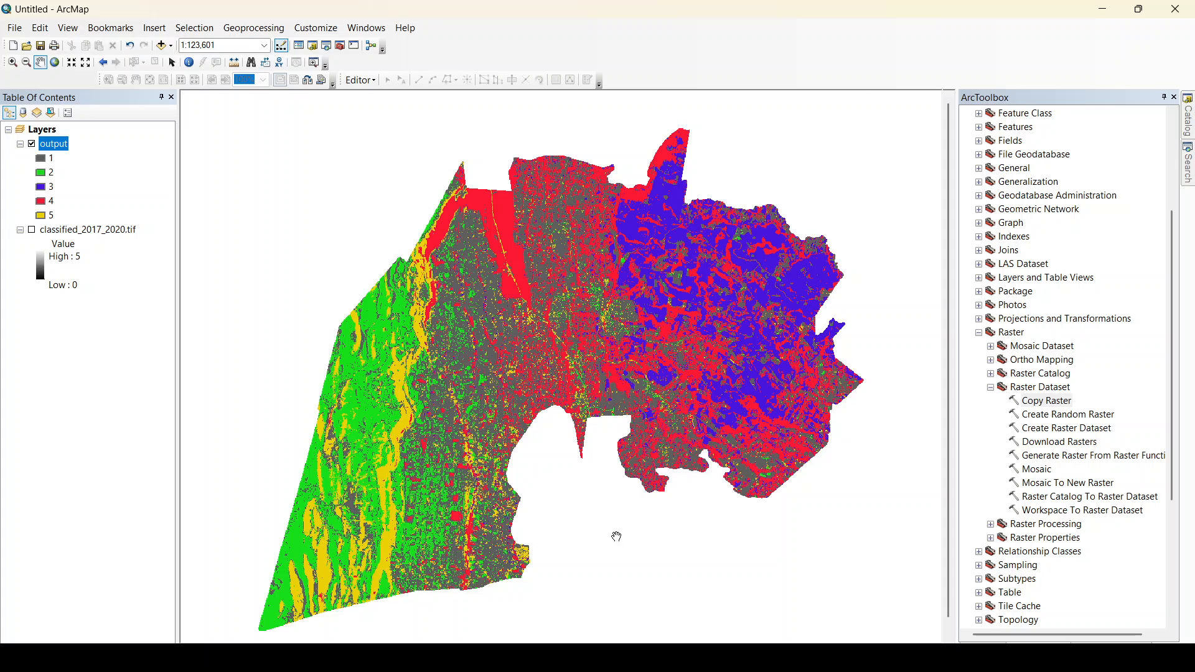
drag(626, 356, 621, 397)
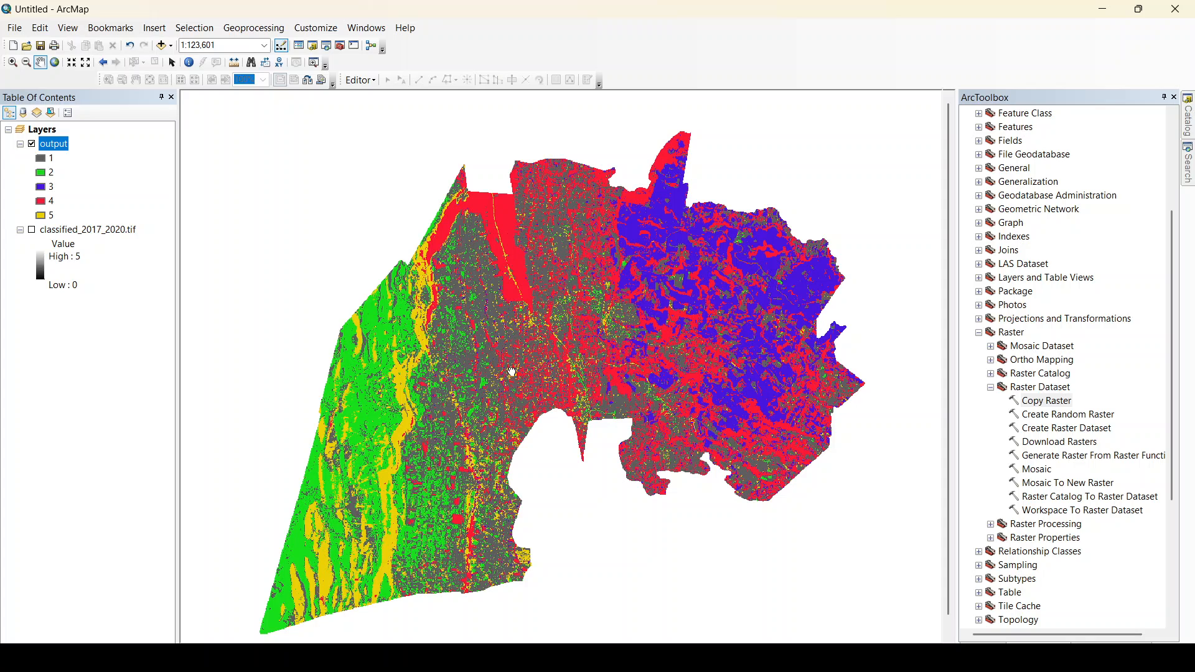
drag(512, 372, 523, 371)
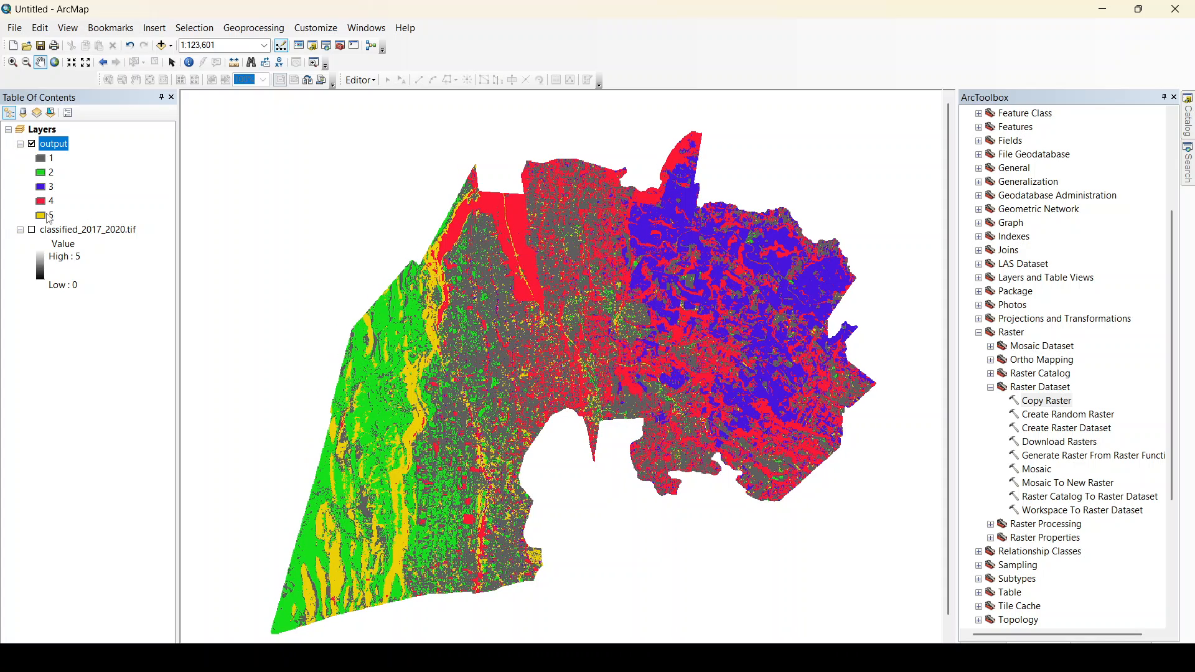
mouse_move(539, 308)
mouse_down()
mouse_move(508, 295)
mouse_move(540, 318)
mouse_up()
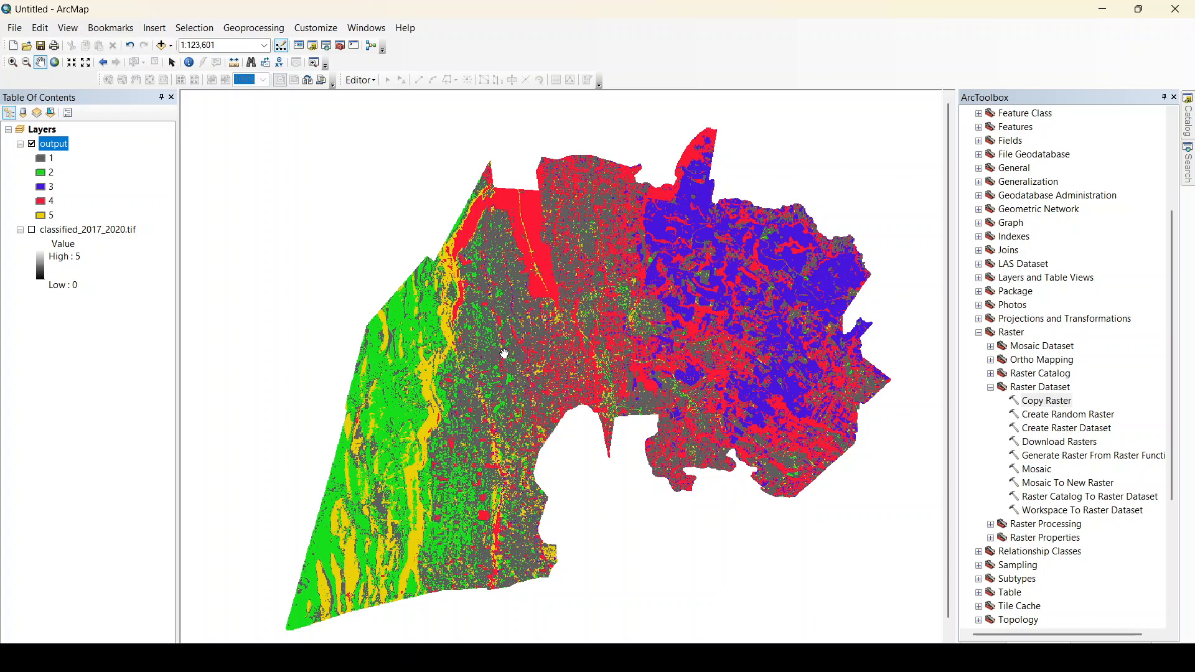
drag(498, 348, 496, 348)
drag(579, 326, 569, 326)
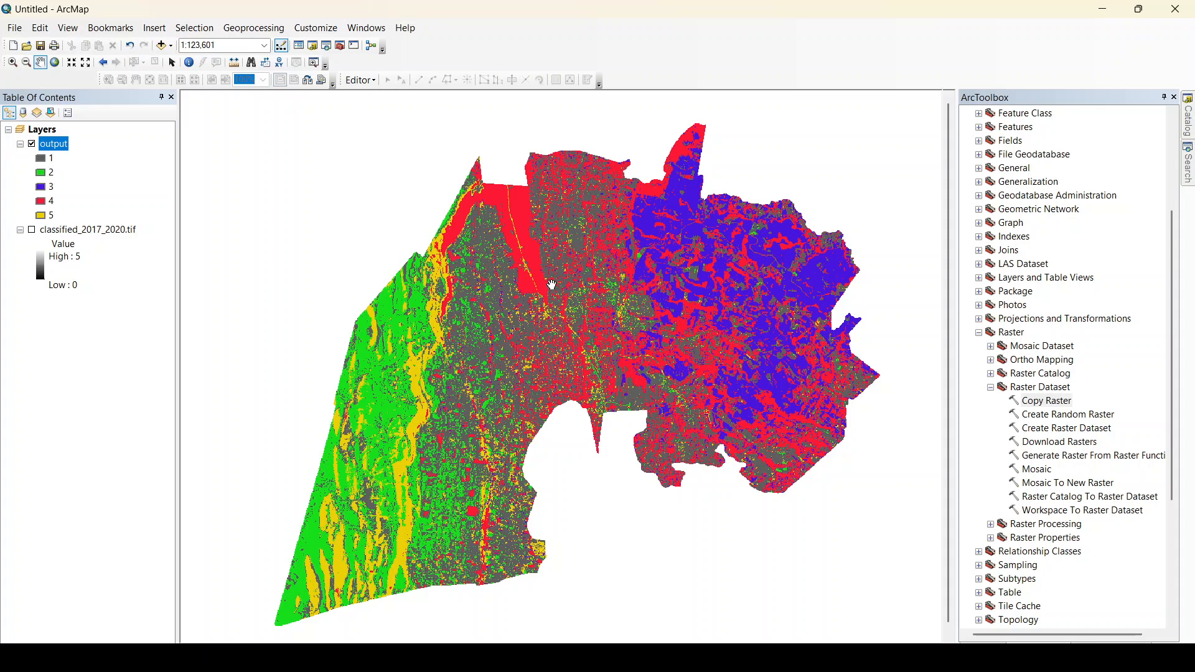
drag(551, 285, 494, 306)
drag(506, 377, 504, 346)
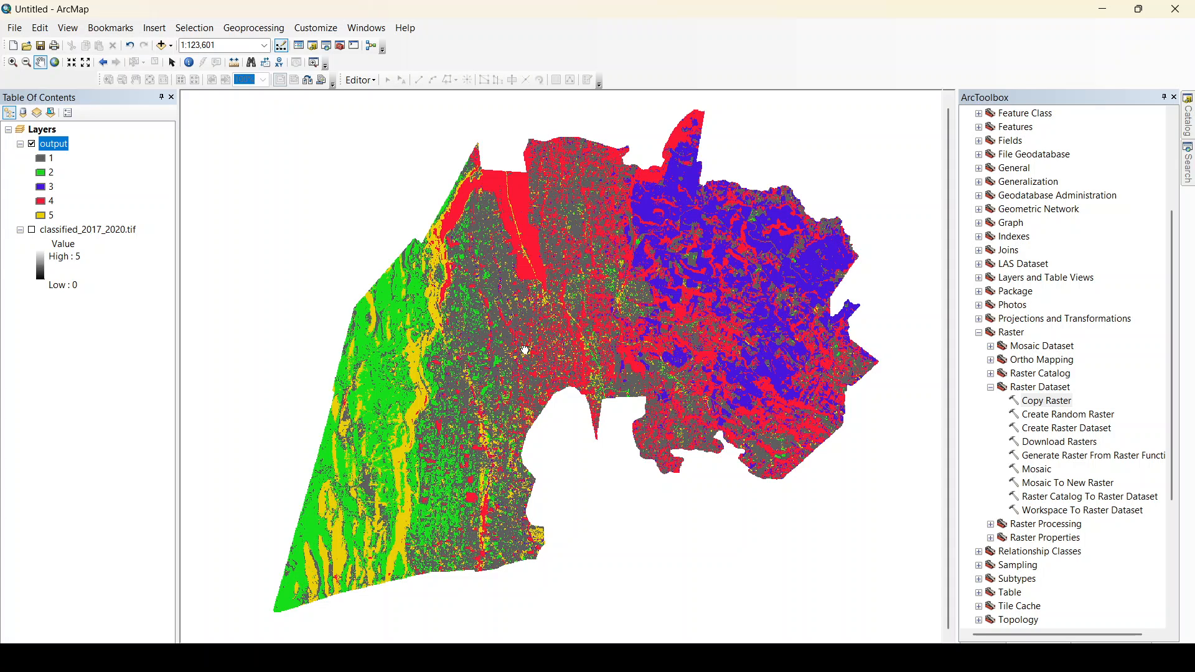
drag(526, 350, 519, 352)
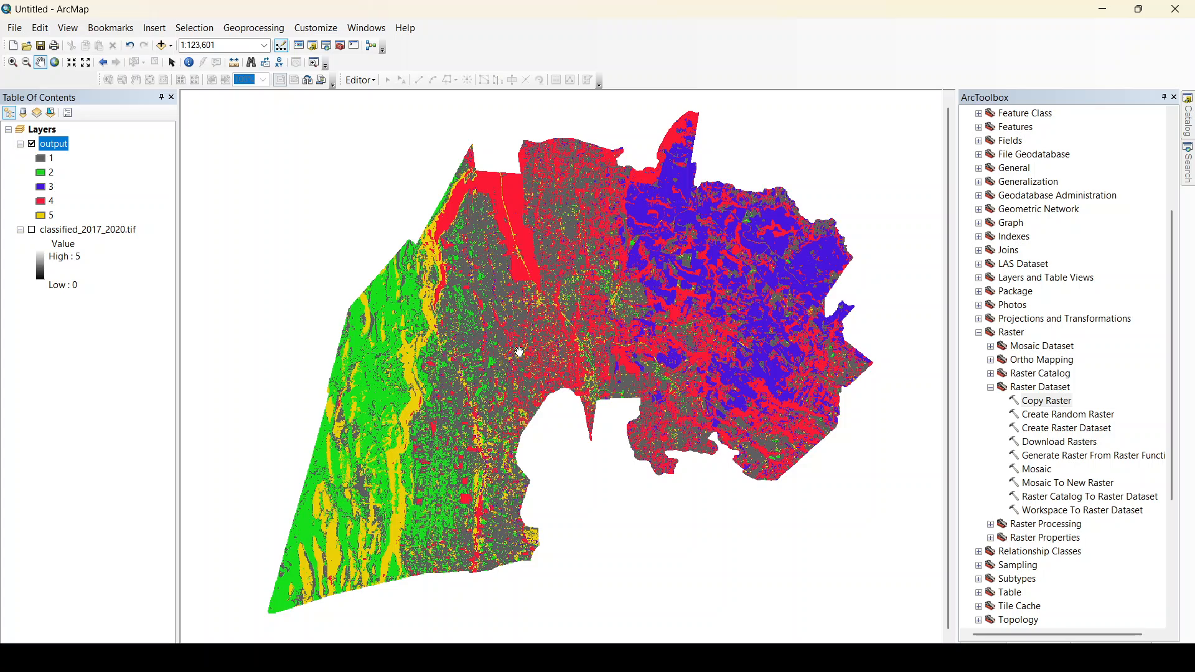